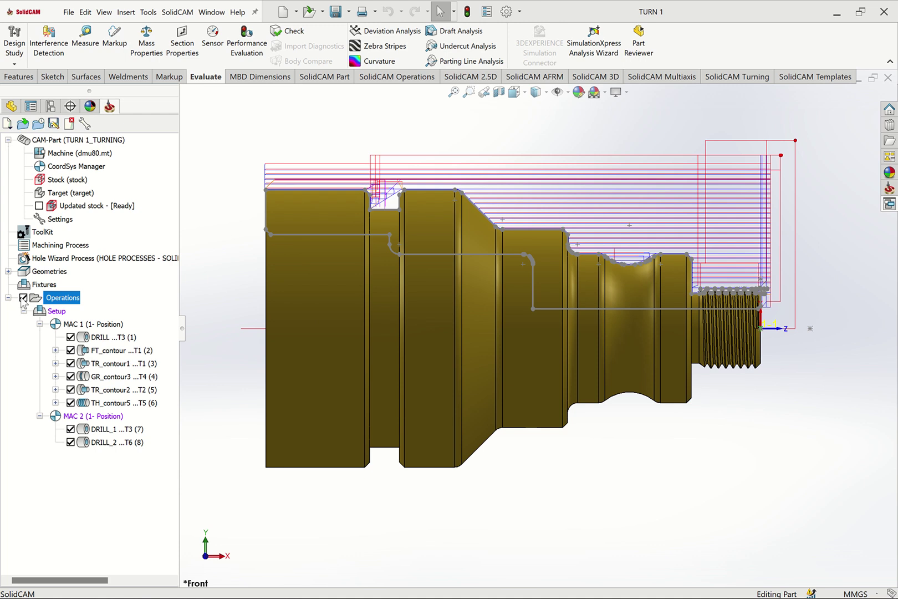
# Hide the tool paths of all operations and open the CoordSys Manager of the turning CAM-Part.
pyautogui.click(23, 297)
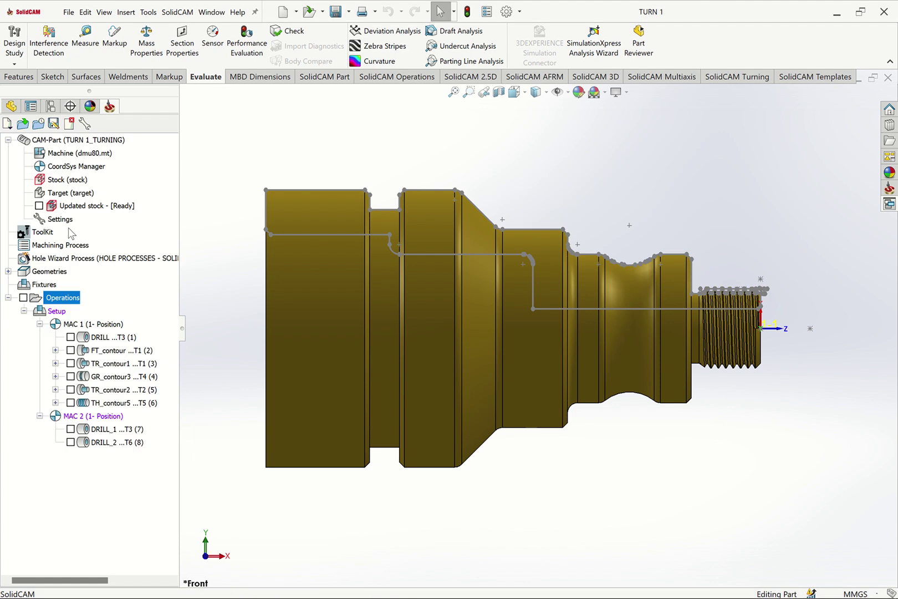
pyautogui.rightClick(72, 169)
pyautogui.click(97, 175)
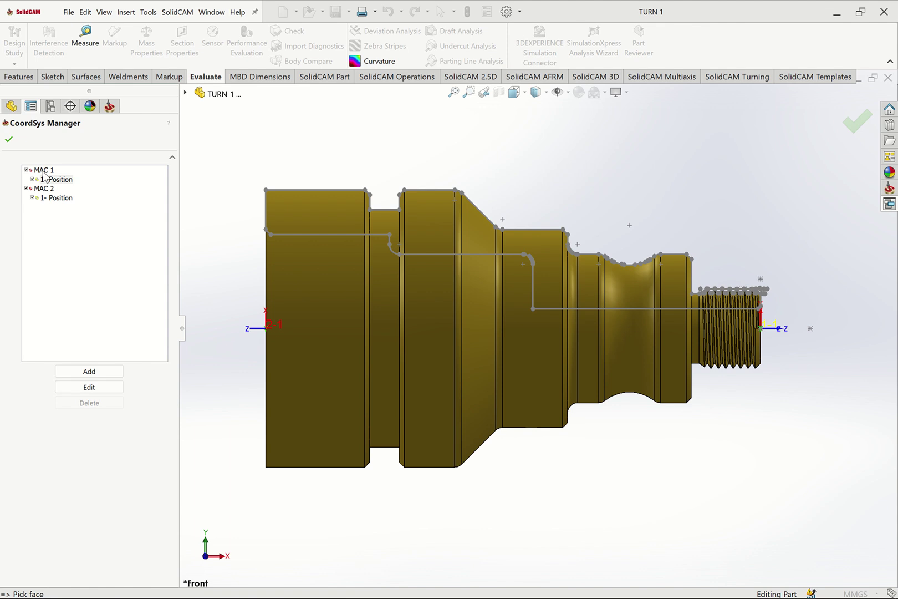
pyautogui.click(44, 171)
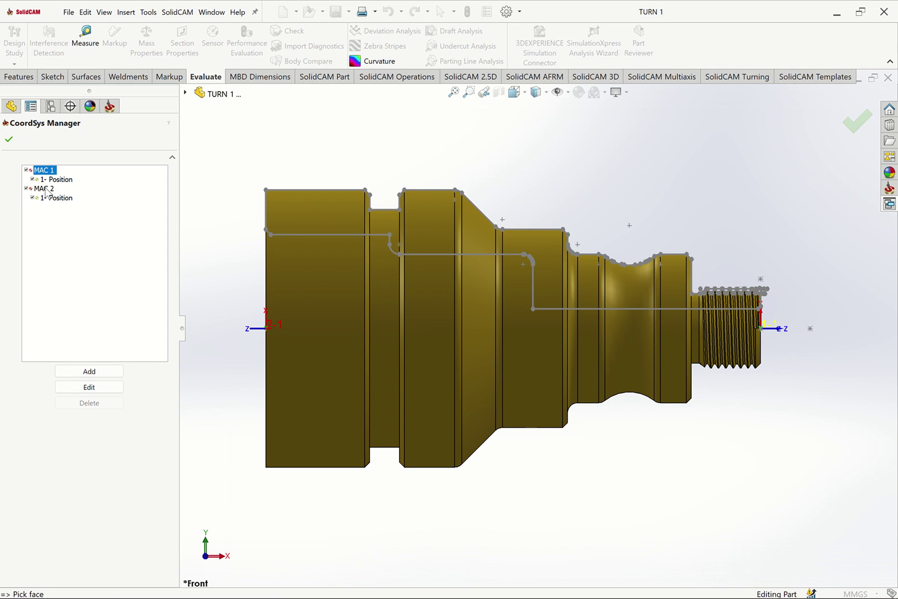
pyautogui.click(89, 371)
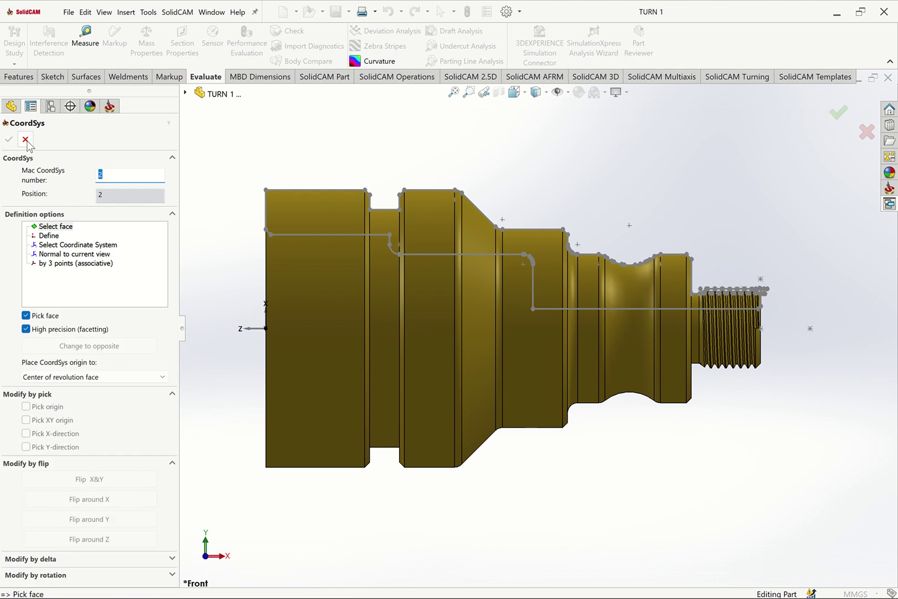
pyautogui.click(25, 139)
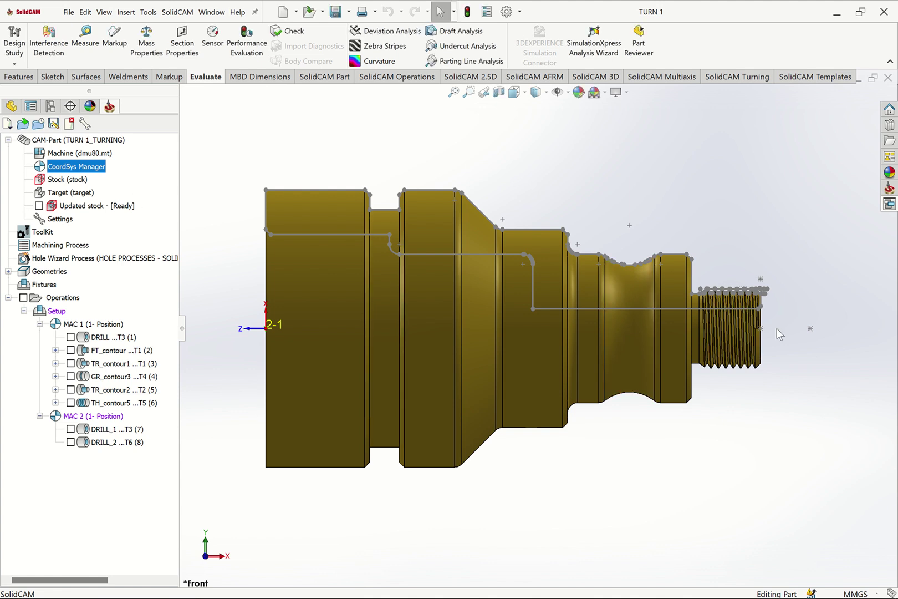
# Reopen the CoordSys Manager and compare where the MAC 1 and MAC 2 coordinate systems sit on the part.
pyautogui.rightClick(66, 167)
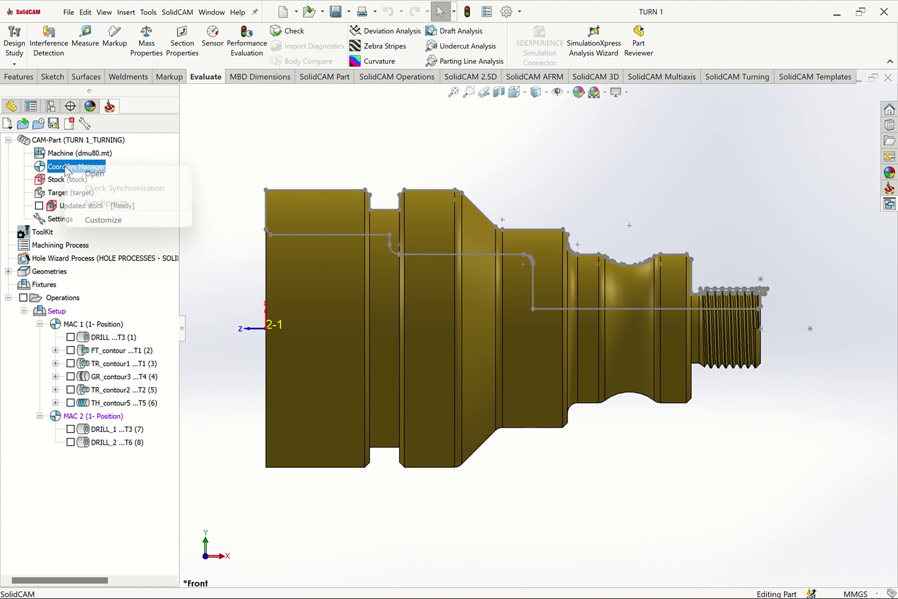
pyautogui.click(93, 174)
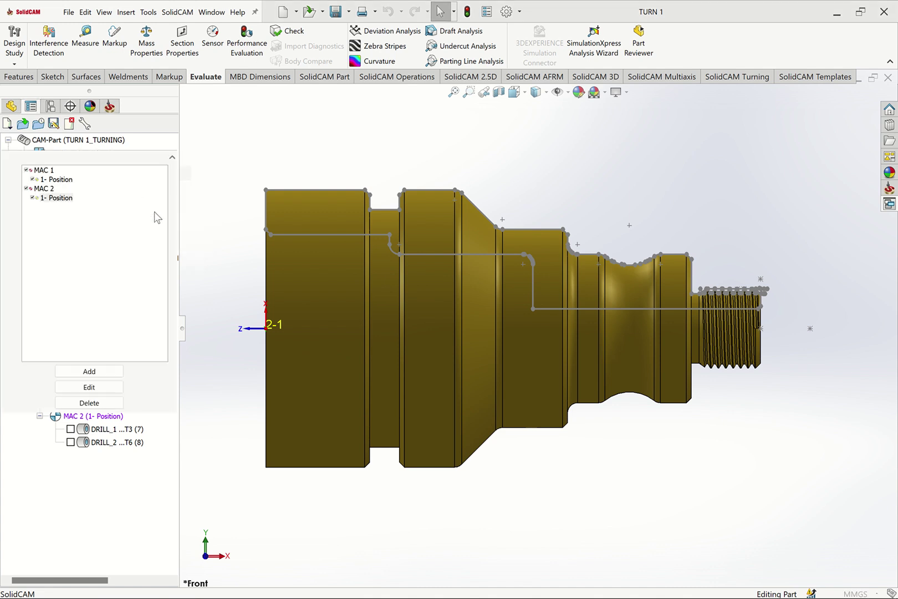
pyautogui.click(44, 170)
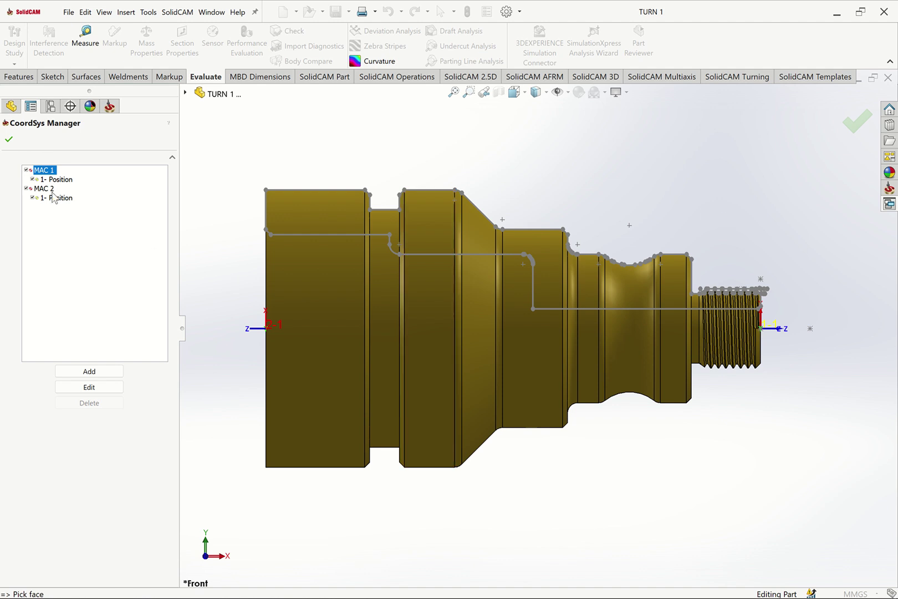
pyautogui.click(50, 190)
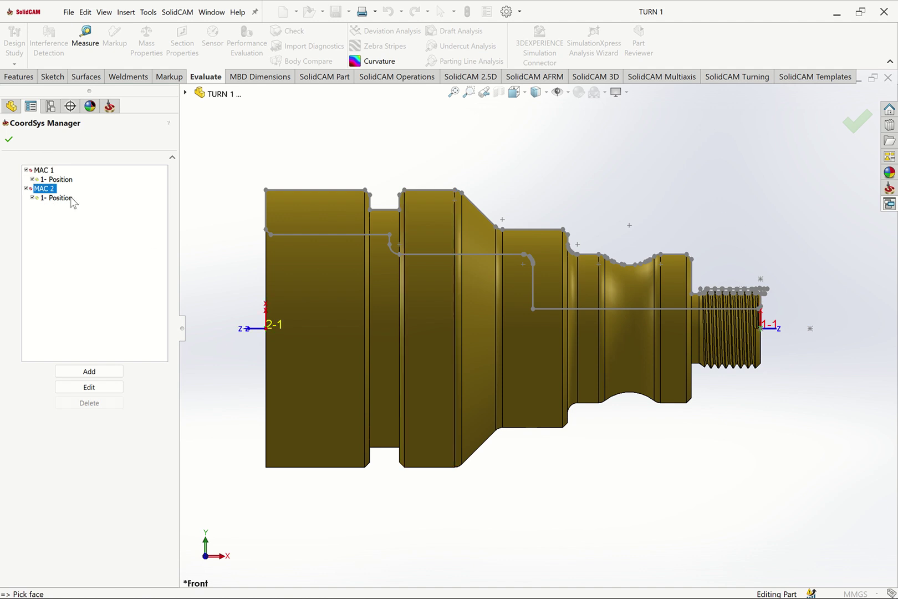
pyautogui.click(44, 170)
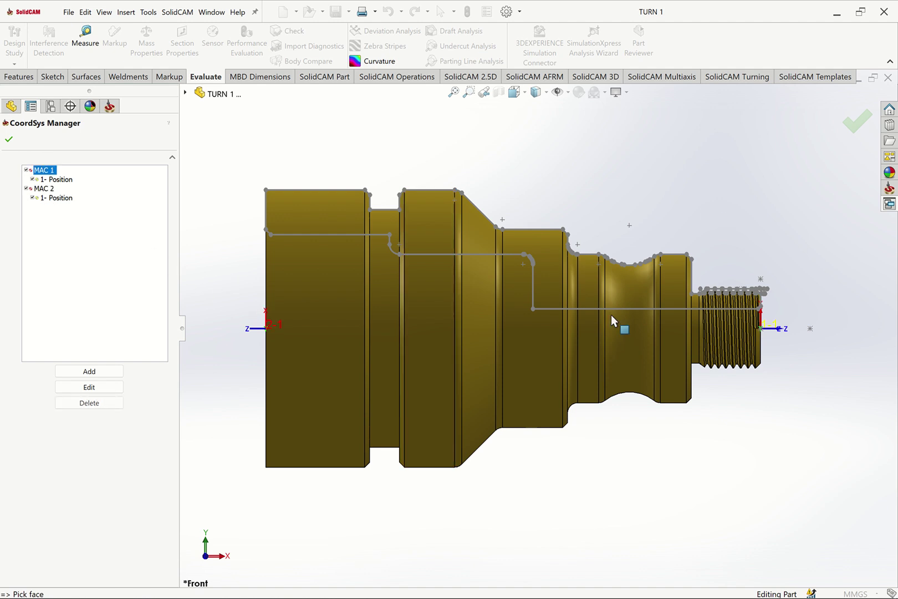
pyautogui.click(45, 189)
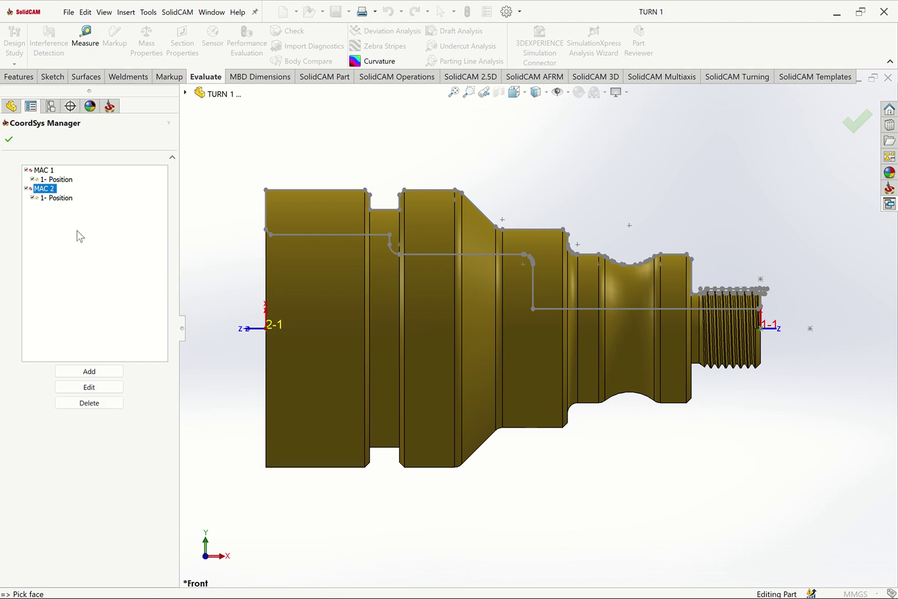
pyautogui.click(43, 171)
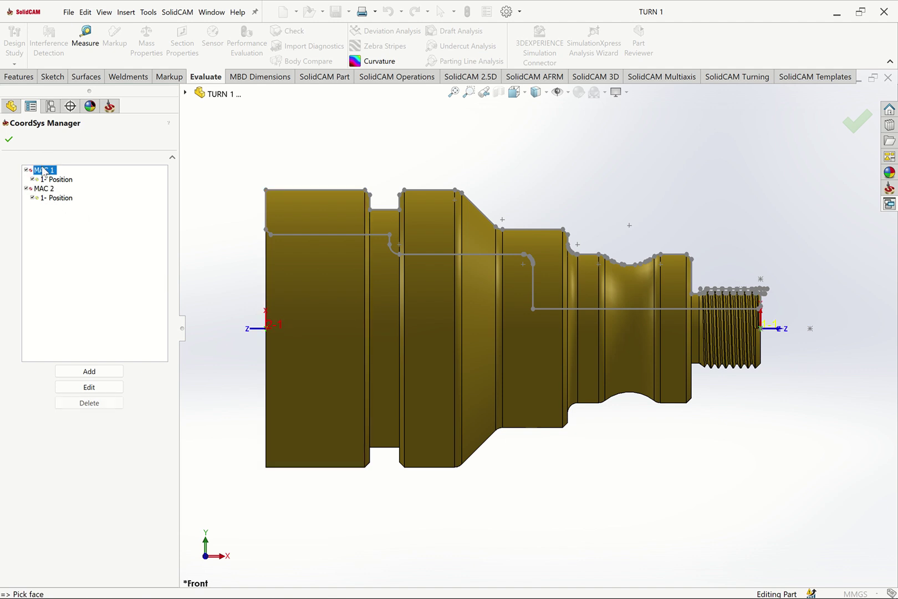
# Review the options for adding a coordinate system to MAC 1, and inspect the MAC 2 origin at the part's hollow end.
pyautogui.click(93, 370)
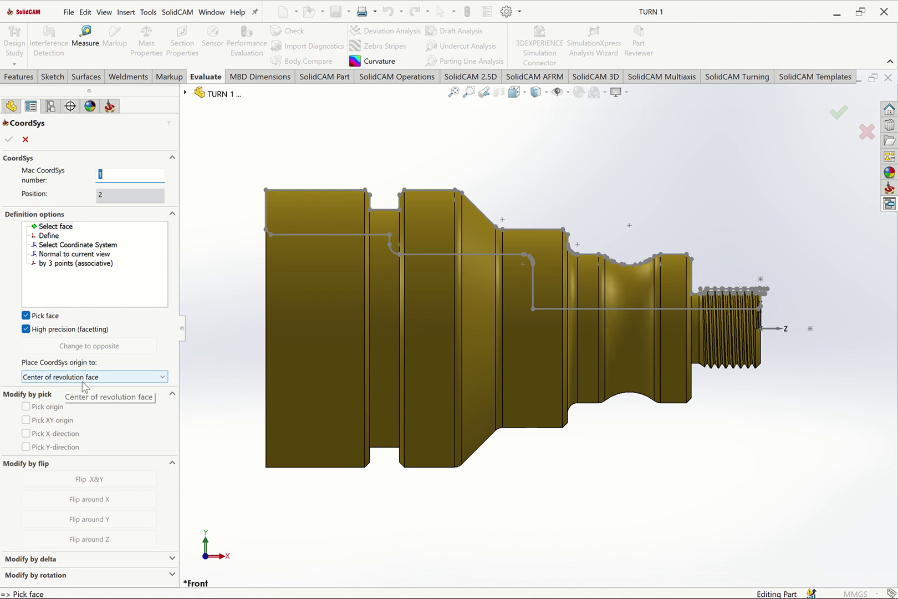
pyautogui.click(8, 139)
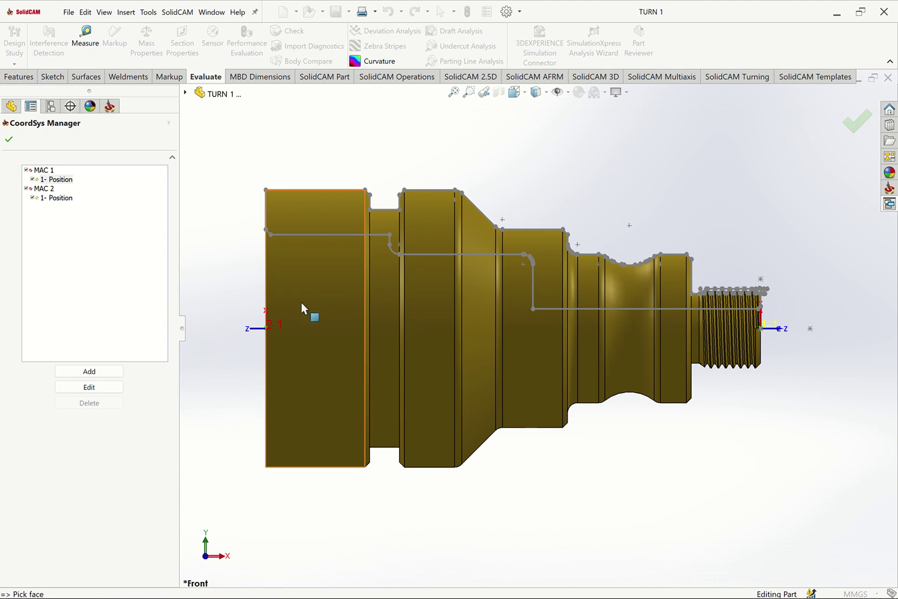
pyautogui.press('Right')
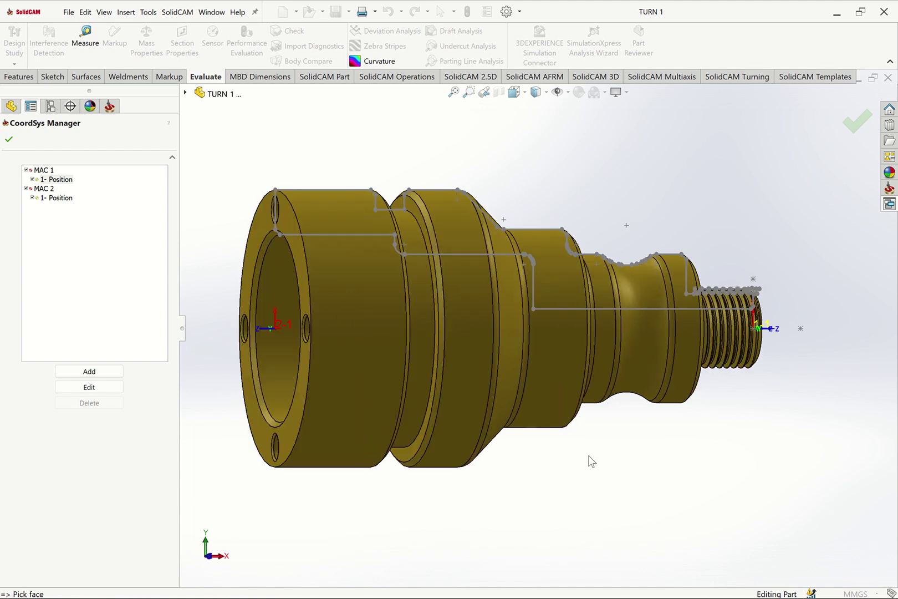
pyautogui.press('Right')
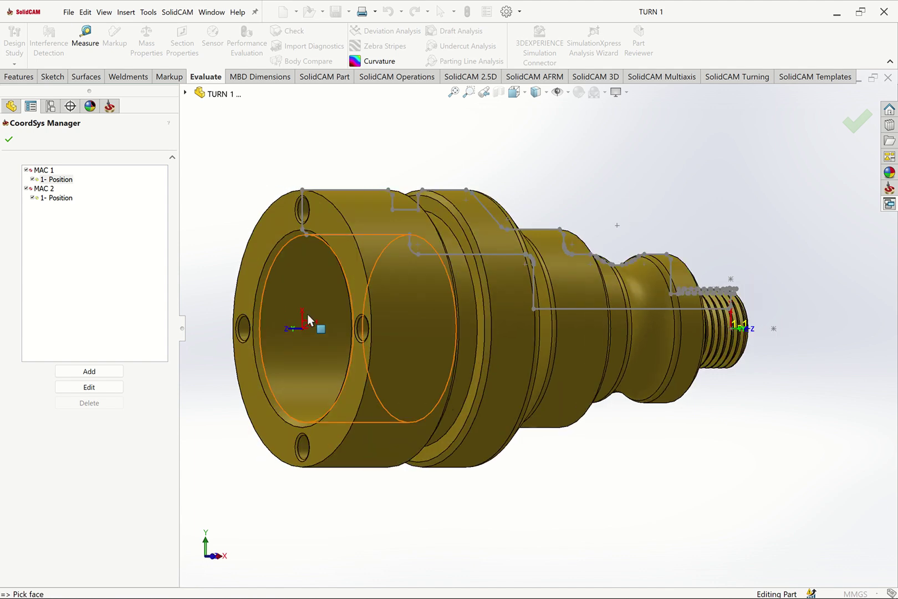
pyautogui.click(9, 140)
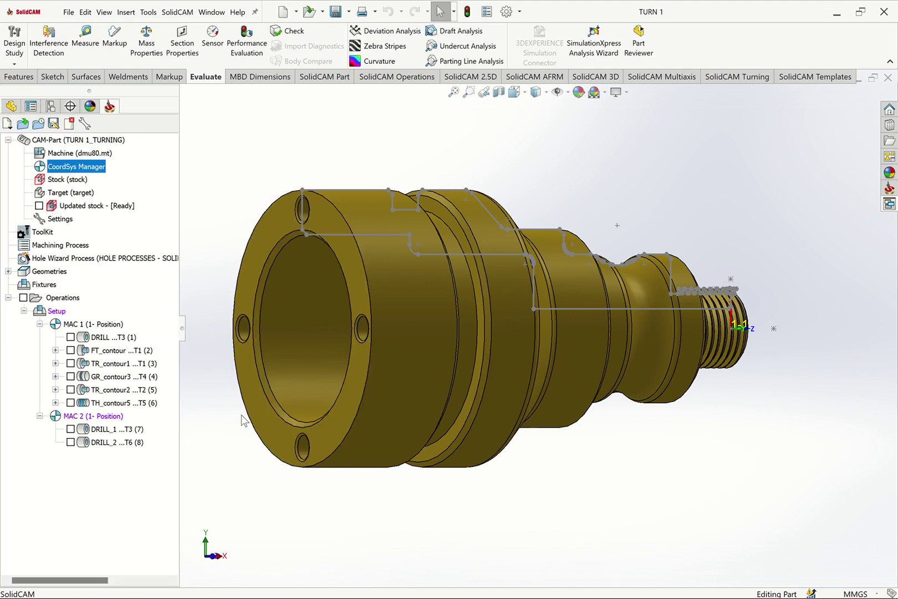
# Play the MAC 1 operations from DRILL through TR_contour2 in the SolidCAM Simulator, and close it once they are machined.
pyautogui.click(71, 337)
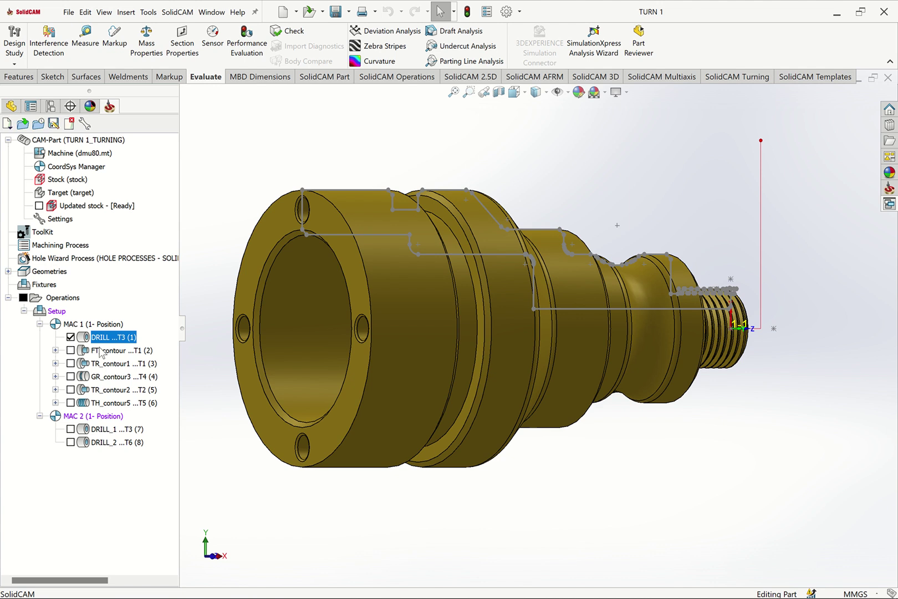
pyautogui.keyDown('shift'); pyautogui.click(106, 390); pyautogui.keyUp('shift')
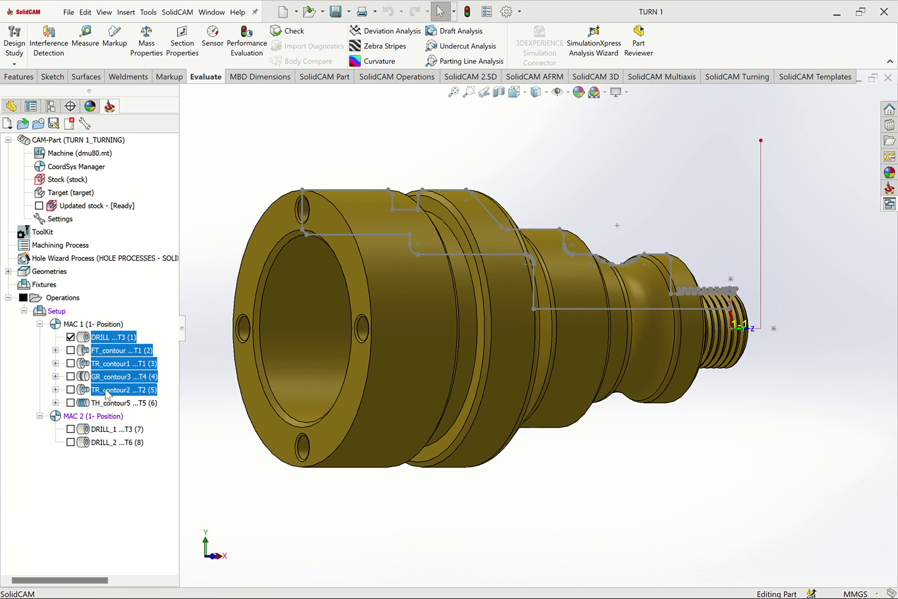
pyautogui.rightClick(106, 392)
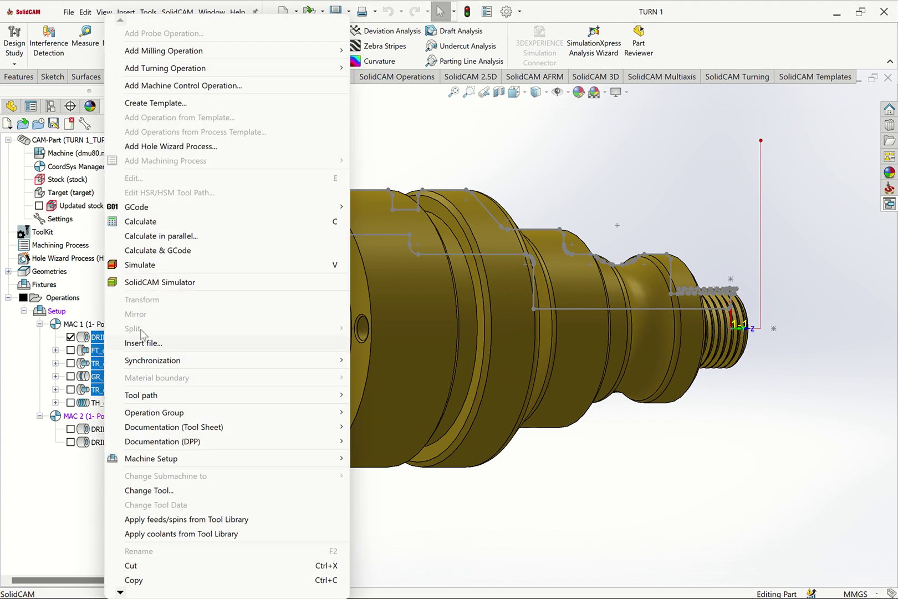
pyautogui.click(163, 284)
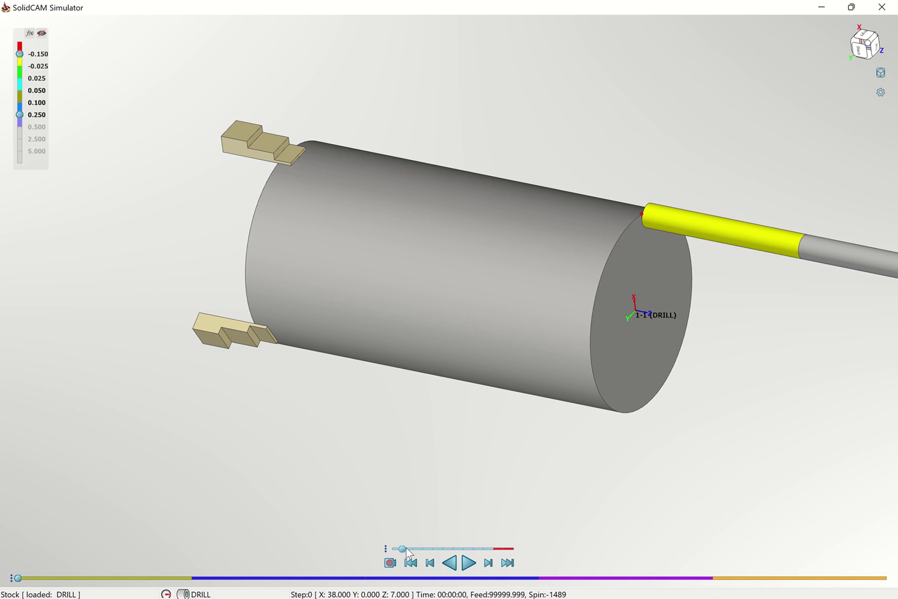
pyautogui.click(468, 563)
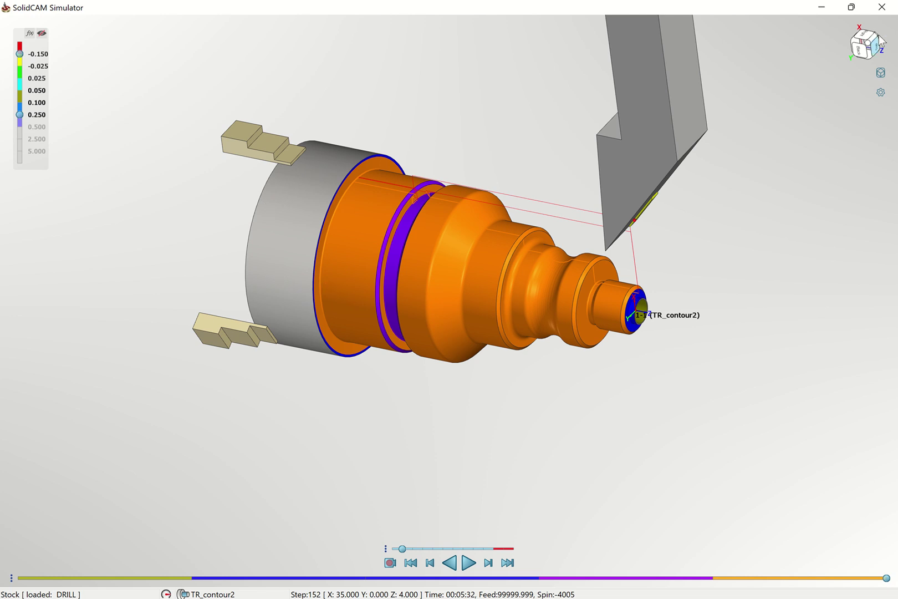
pyautogui.click(882, 8)
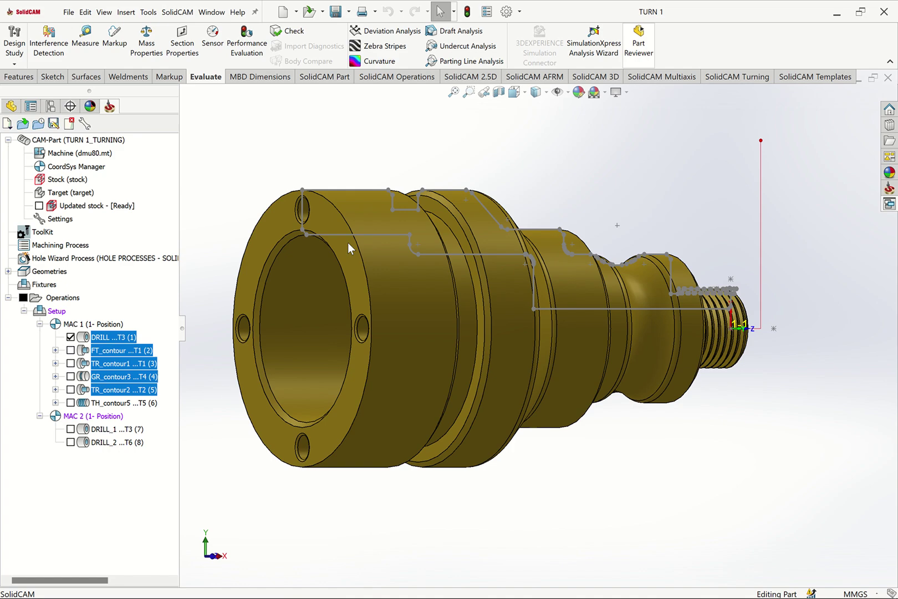
# Show the tool paths of all operations under MAC 1 and MAC 2.
pyautogui.click(124, 403)
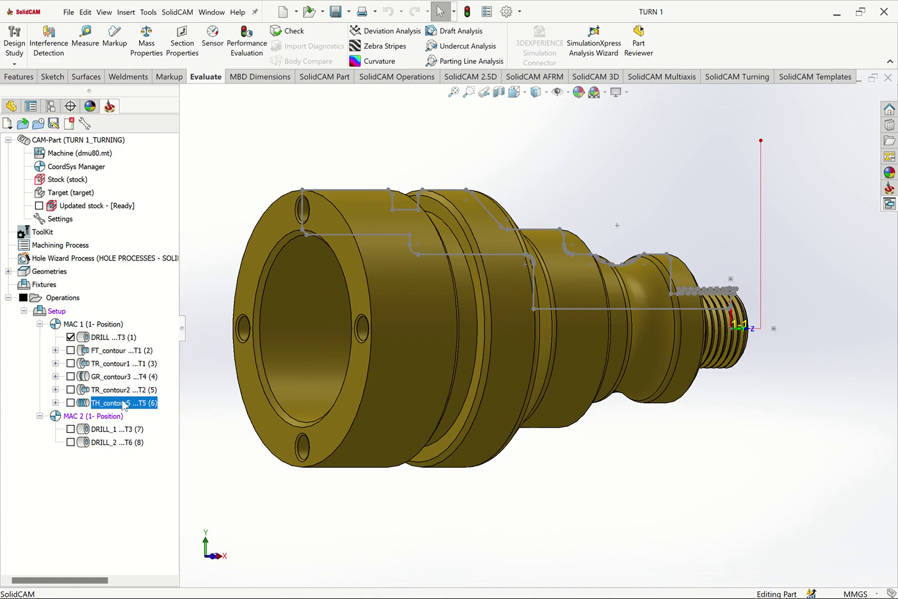
pyautogui.click(23, 297)
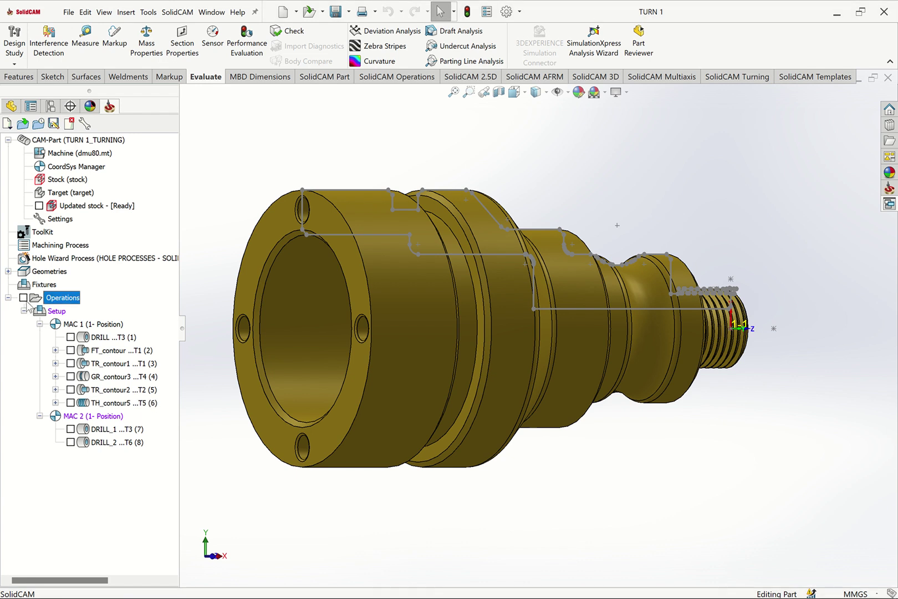
pyautogui.click(34, 299)
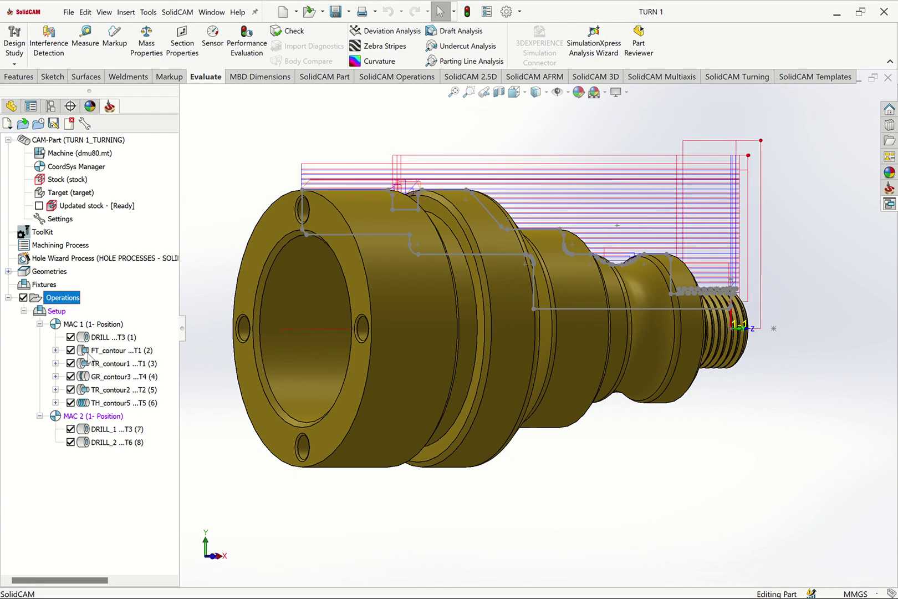
# Open all operations in the SolidCAM Simulator and play them from DRILL through to TH_contour5, with the stock's drilled end in view.
pyautogui.rightClick(62, 299)
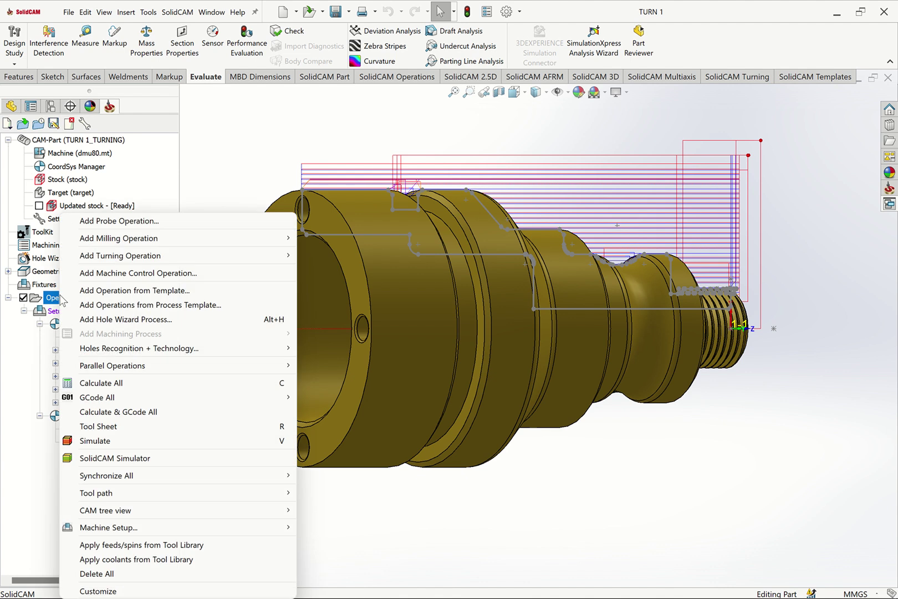
pyautogui.click(106, 457)
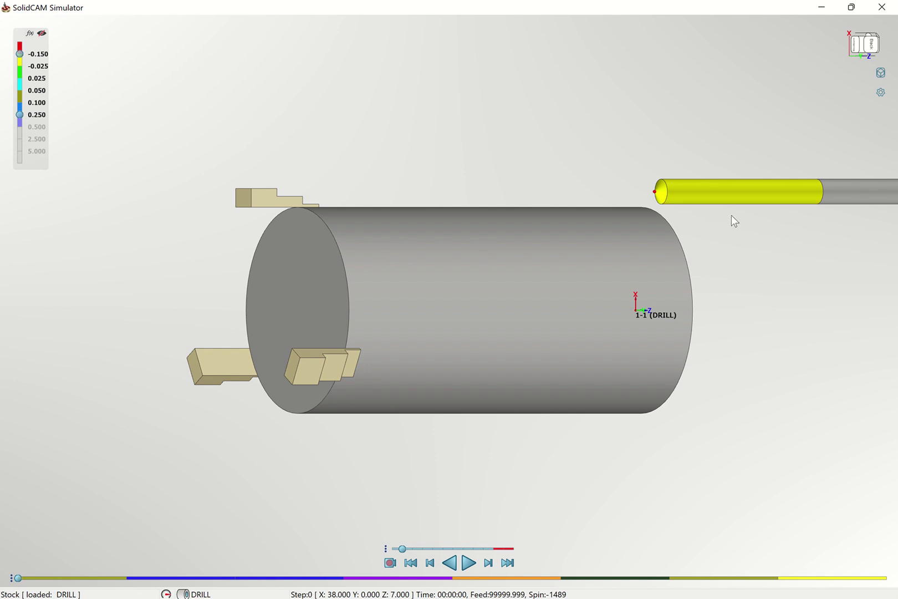
pyautogui.press('Left')
pyautogui.press('Left')
pyautogui.press('Left')
pyautogui.press('Left')
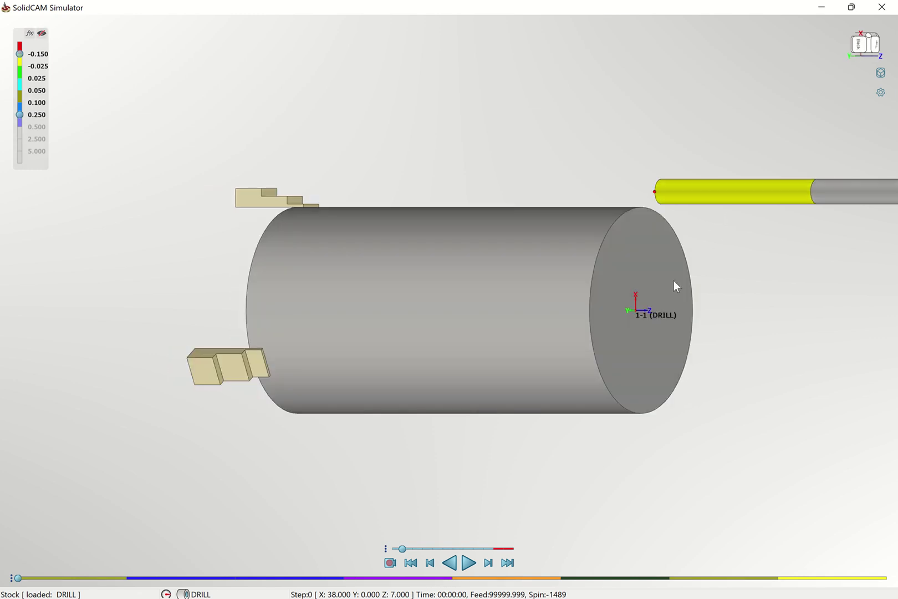
pyautogui.press('Down')
pyautogui.click(468, 563)
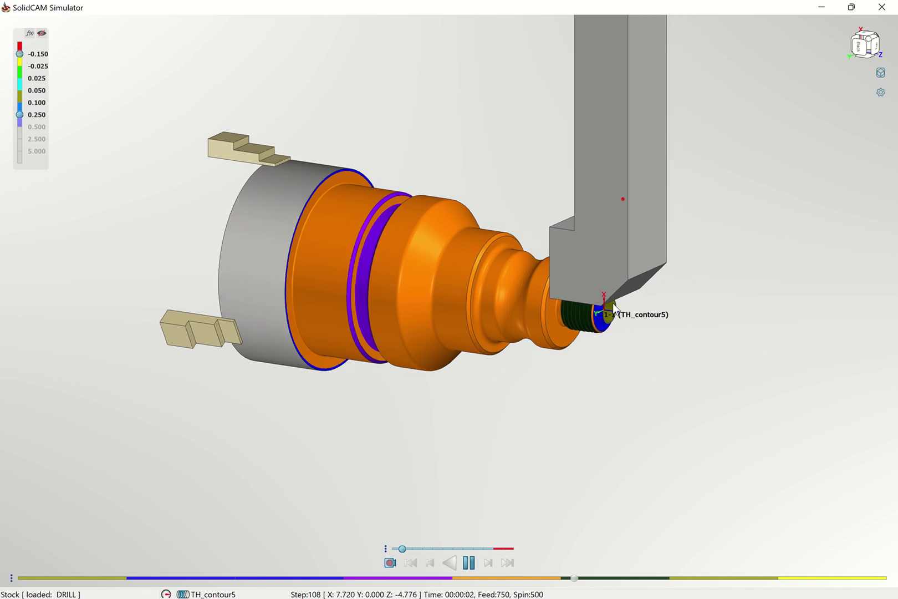
# Examine the whole machined part, the chuck jaws and the threading tool while TH_contour5 is being simulated.
pyautogui.scroll(-3, 579, 303)
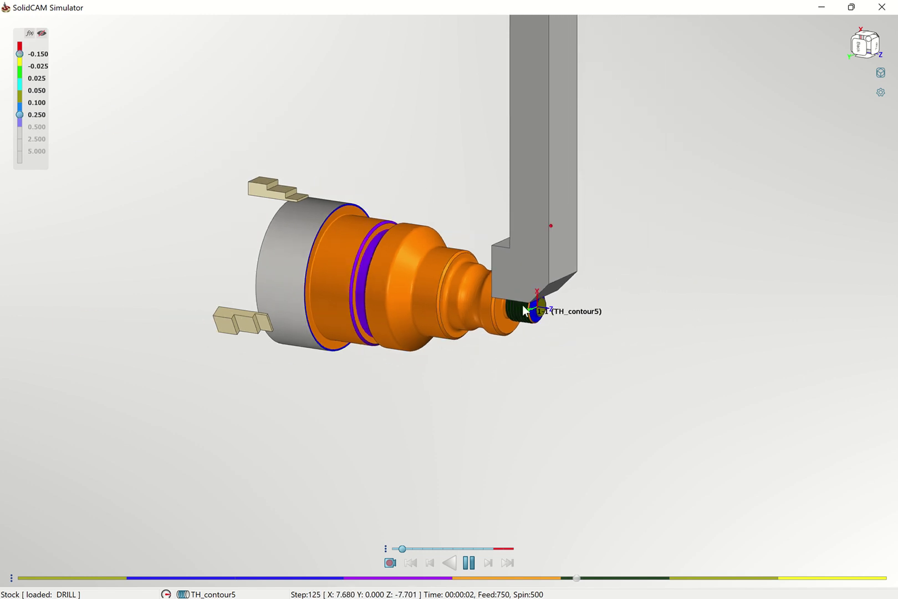
pyautogui.scroll(-3, 505, 300)
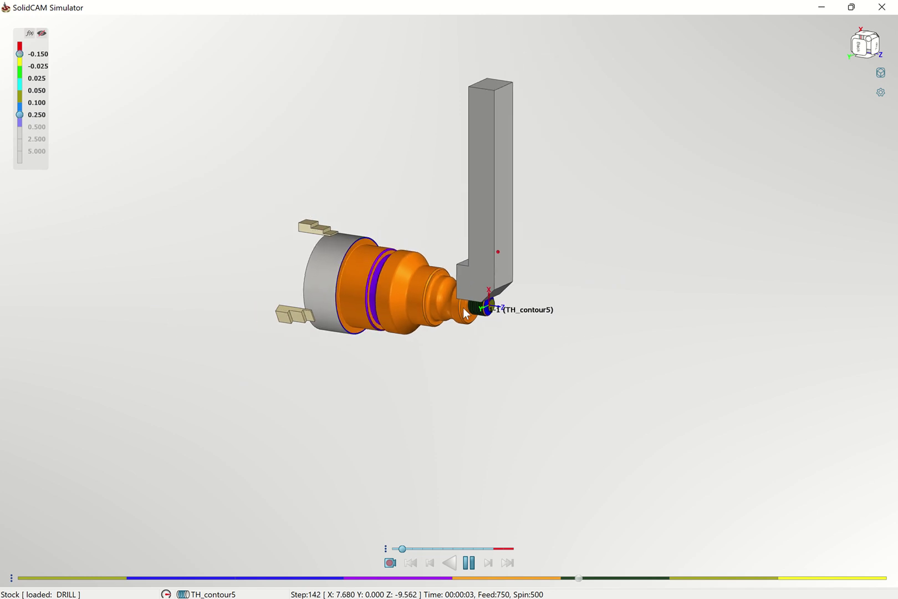
pyautogui.scroll(-5, 465, 313)
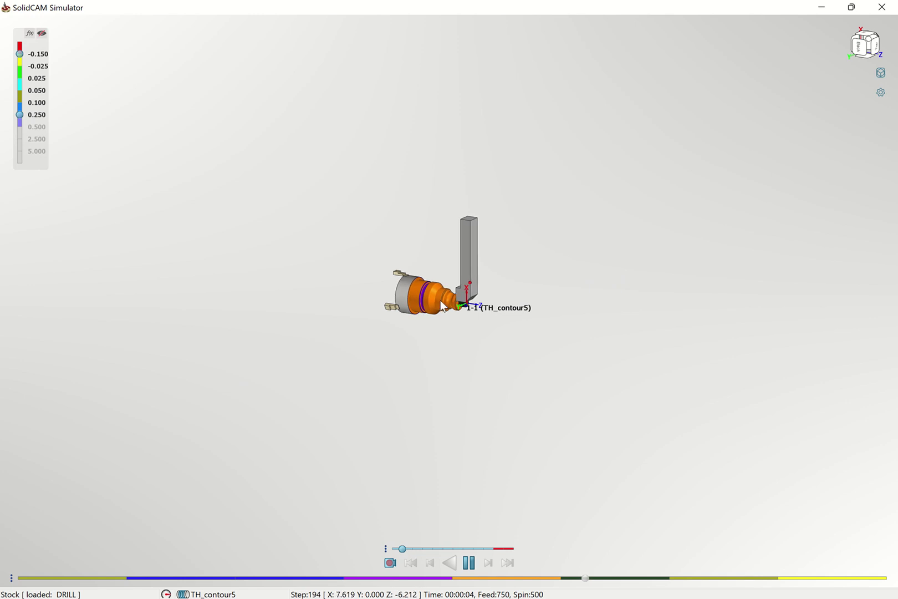
pyautogui.scroll(2, 442, 304)
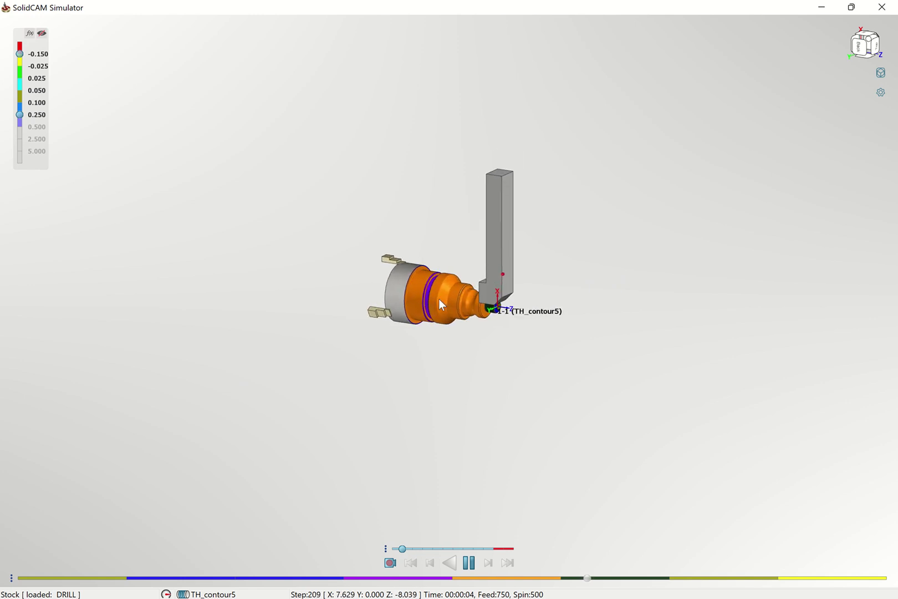
pyautogui.scroll(3, 440, 300)
pyautogui.scroll(2, 438, 298)
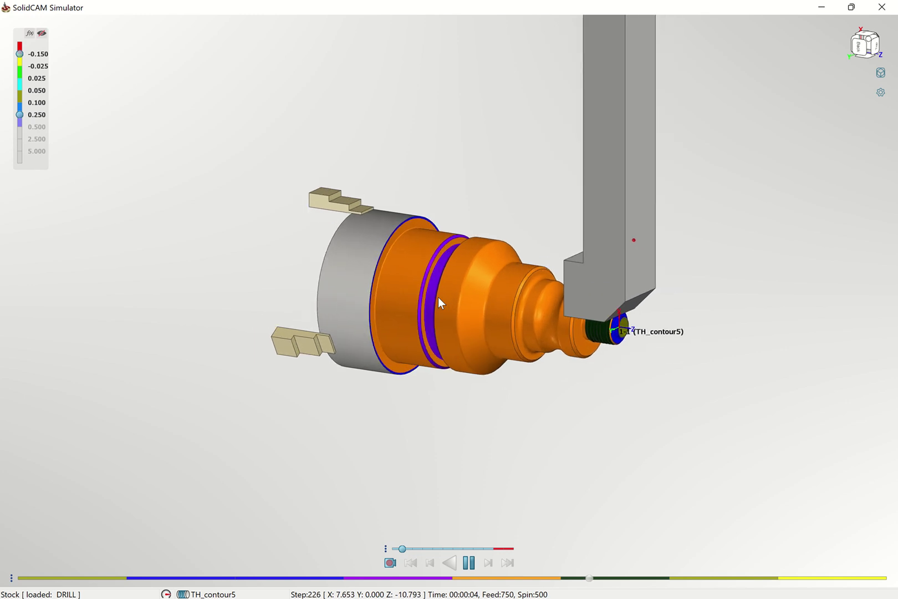
pyautogui.scroll(-2, 438, 298)
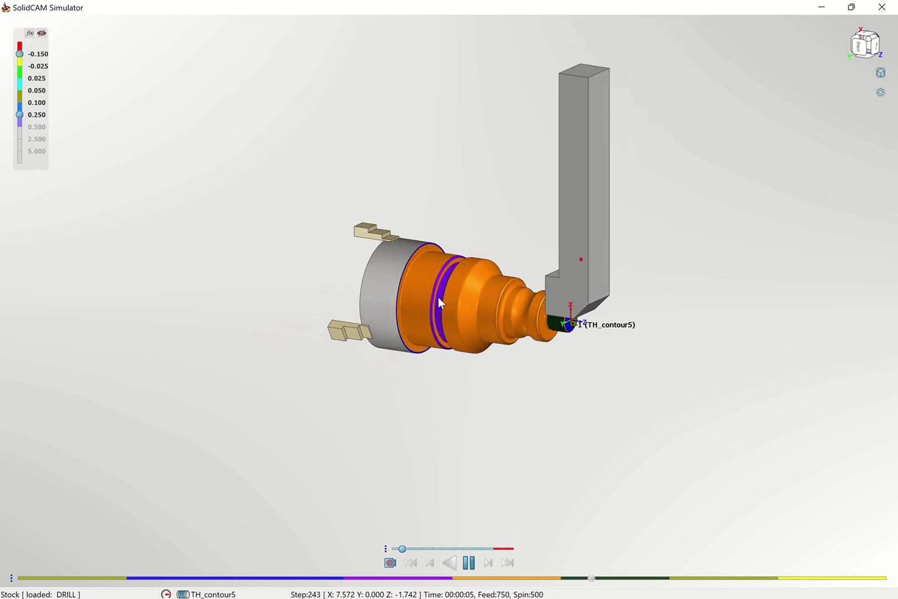
pyautogui.scroll(2, 438, 298)
pyautogui.scroll(-1, 438, 297)
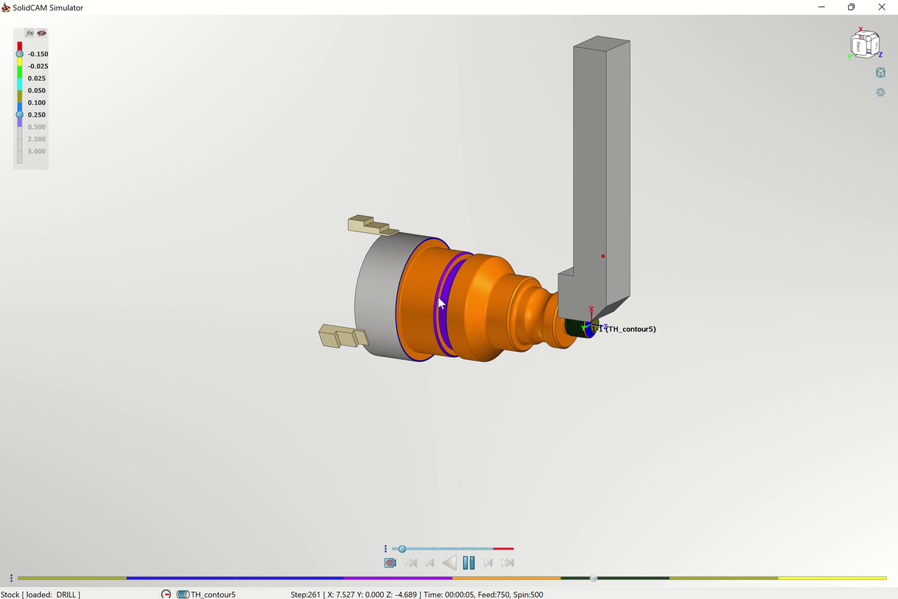
pyautogui.scroll(-1, 437, 296)
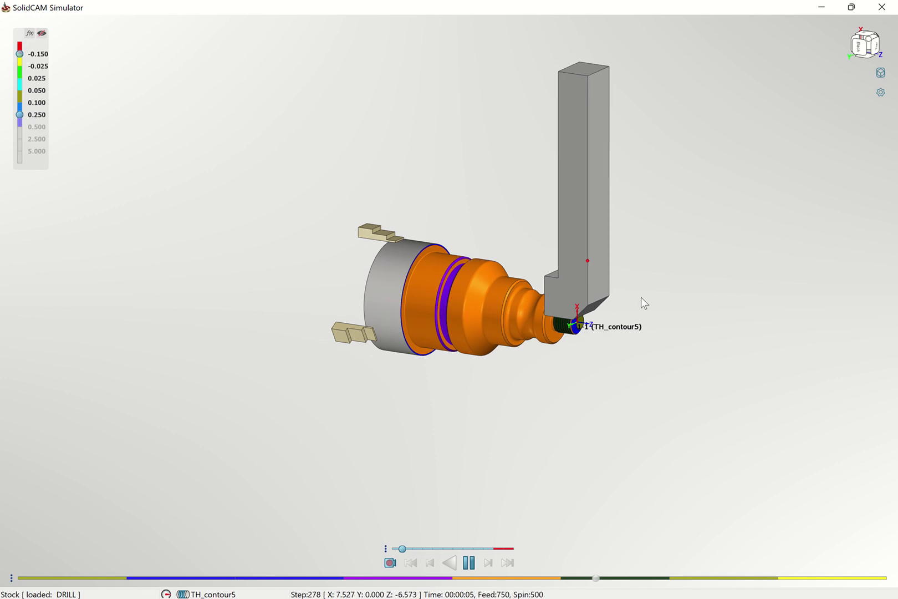
# Inspect the thread being cut by TH_contour5 up close and from several angles.
pyautogui.moveTo(640, 298); pyautogui.dragTo(627, 304, button='middle')
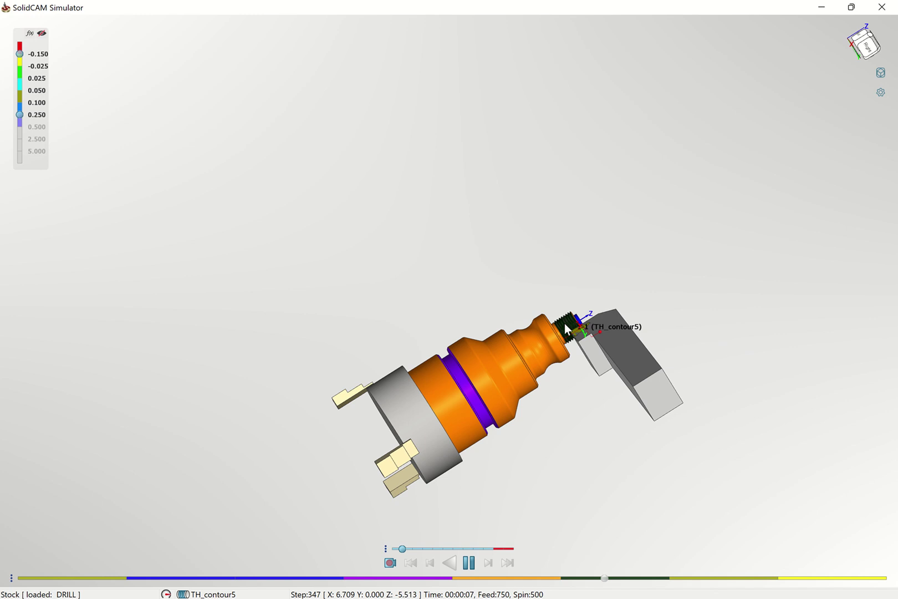
pyautogui.scroll(1, 564, 323)
pyautogui.scroll(-1, 564, 323)
pyautogui.scroll(1, 564, 323)
pyautogui.scroll(1, 527, 321)
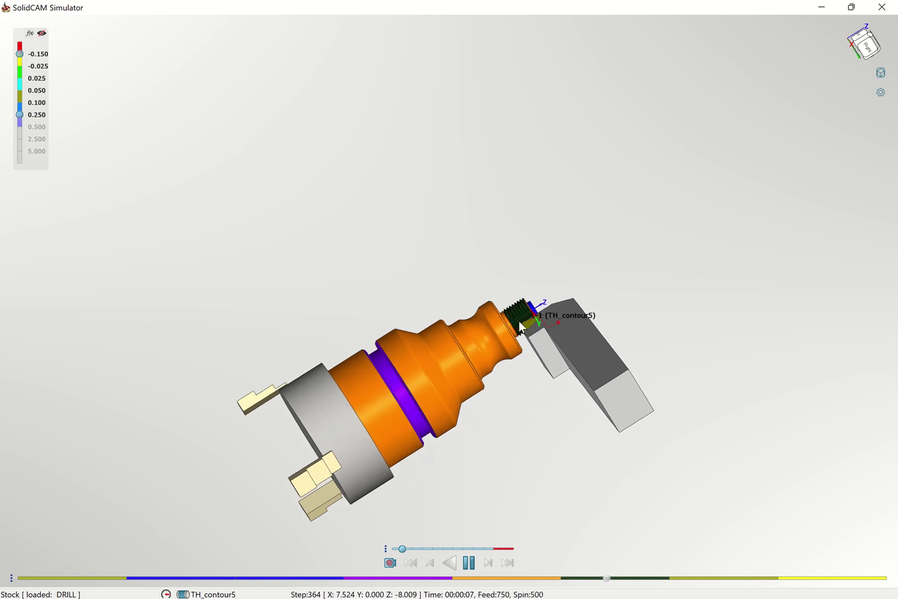
pyautogui.scroll(-1, 515, 321)
pyautogui.scroll(1, 503, 313)
pyautogui.scroll(4, 464, 302)
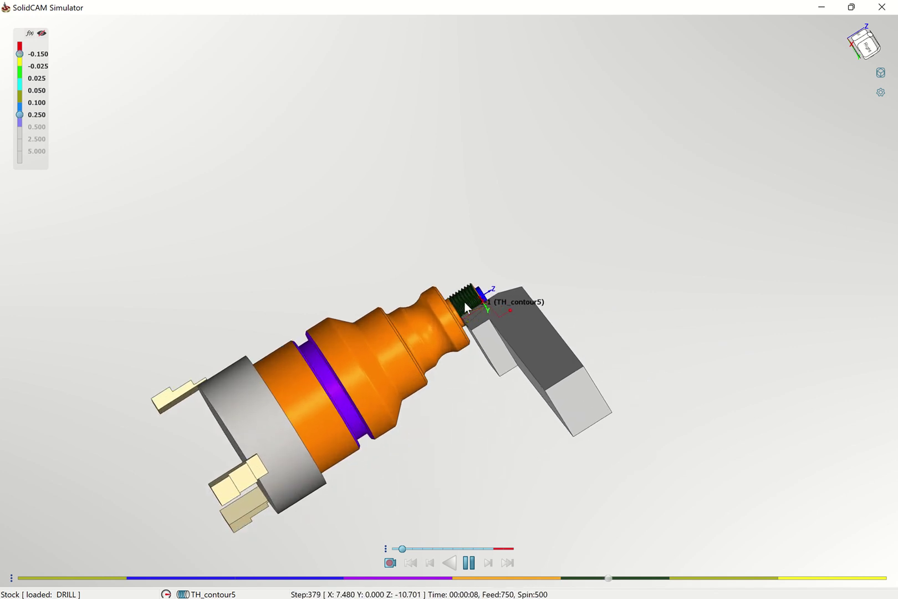
pyautogui.scroll(5, 456, 300)
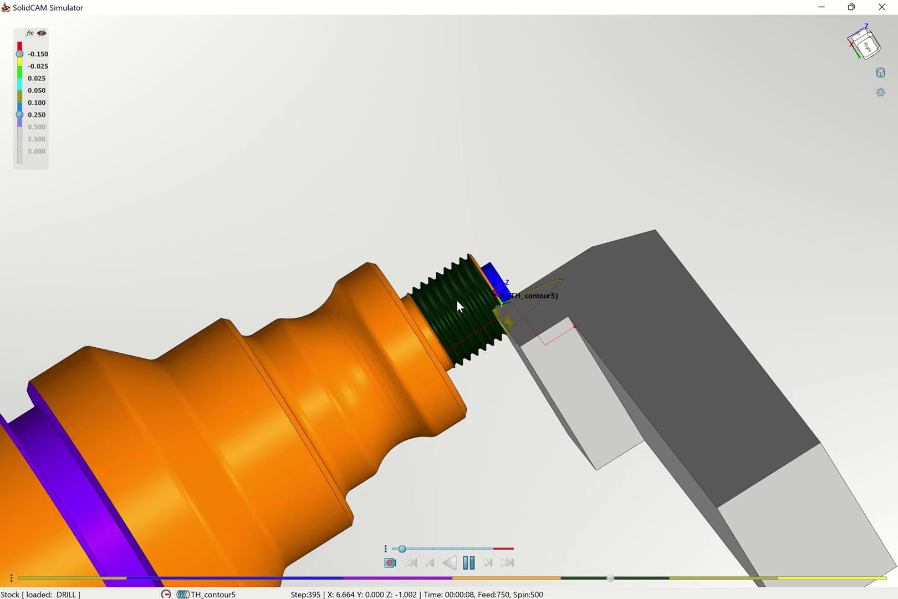
pyautogui.scroll(-1, 456, 300)
pyautogui.scroll(4, 455, 299)
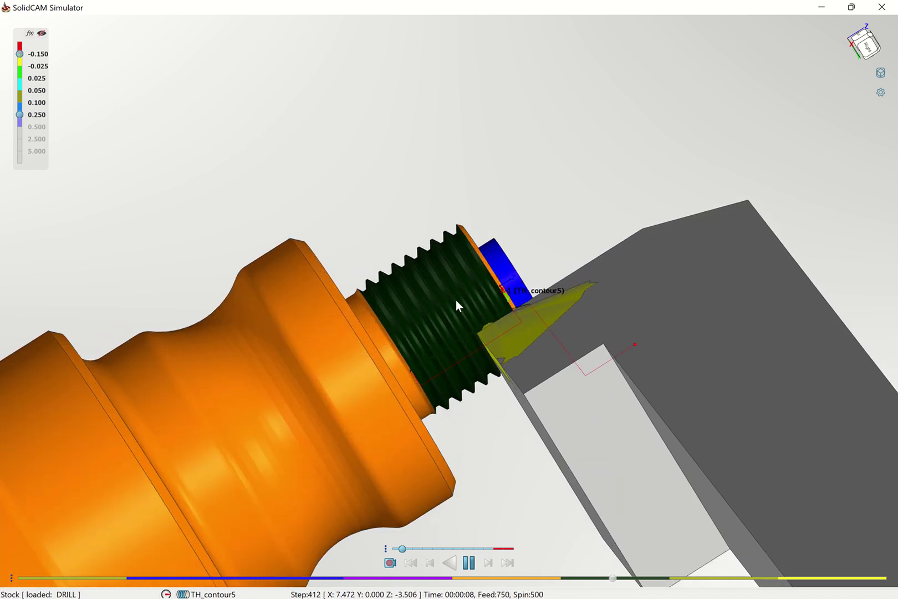
pyautogui.scroll(2, 455, 299)
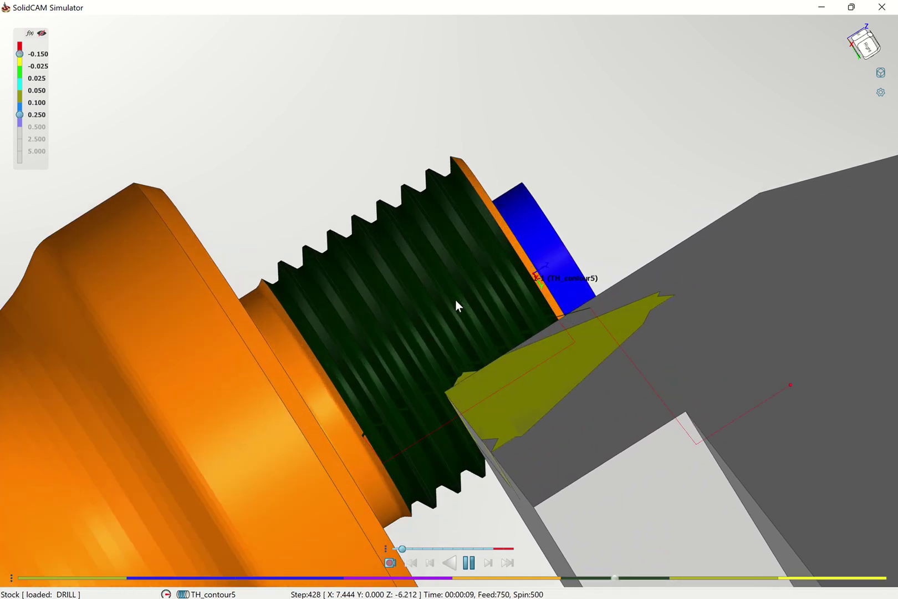
pyautogui.press('Down')
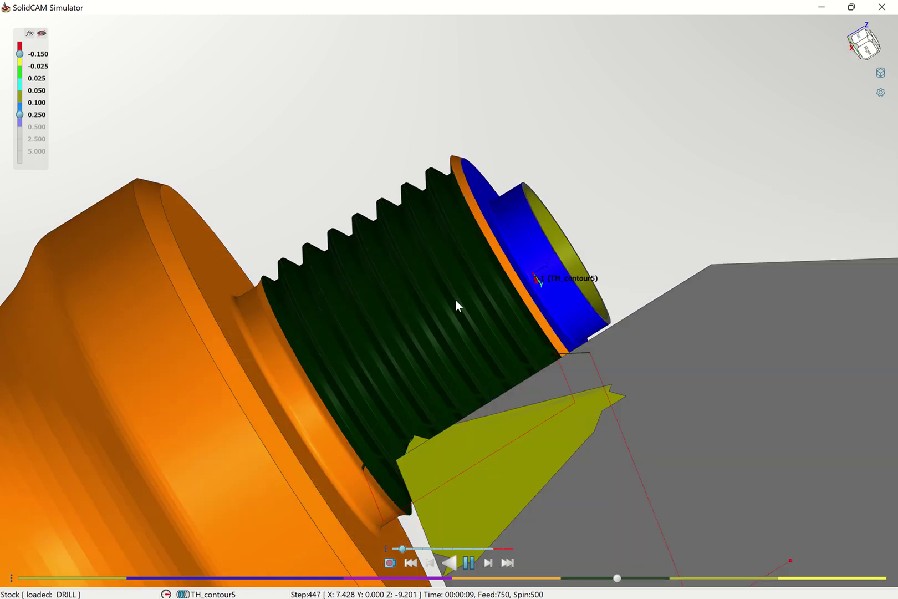
pyautogui.press('Right')
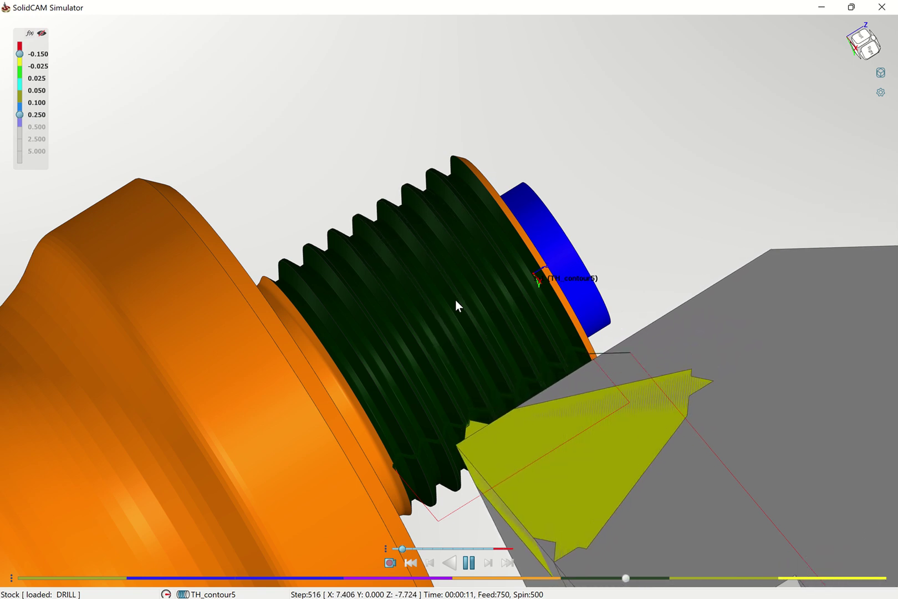
pyautogui.press('Left')
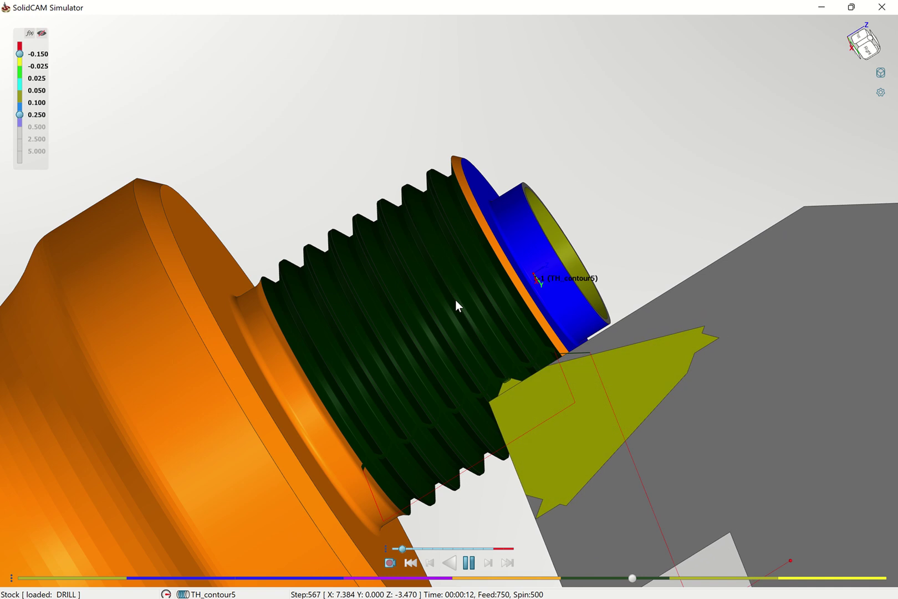
pyautogui.press('Down')
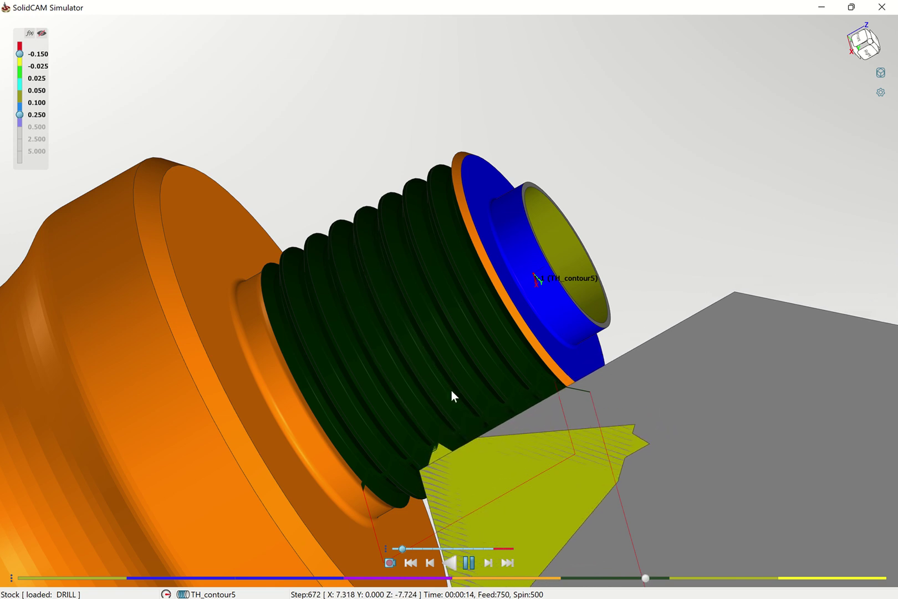
# Raise the simulation speed, skip to the end of DRILL_2, and close the simulator.
pyautogui.moveTo(402, 547); pyautogui.dragTo(504, 556)
pyautogui.click(507, 561)
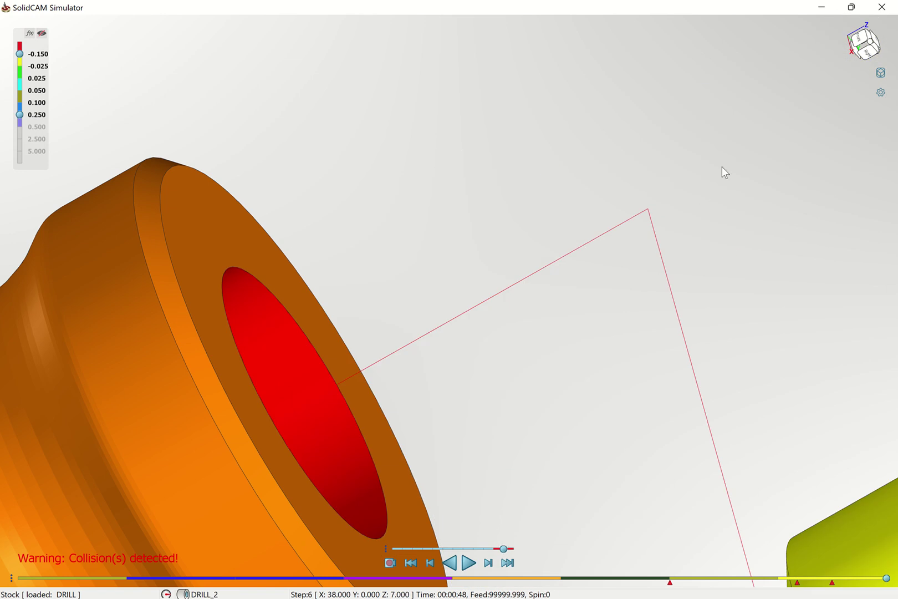
pyautogui.click(882, 9)
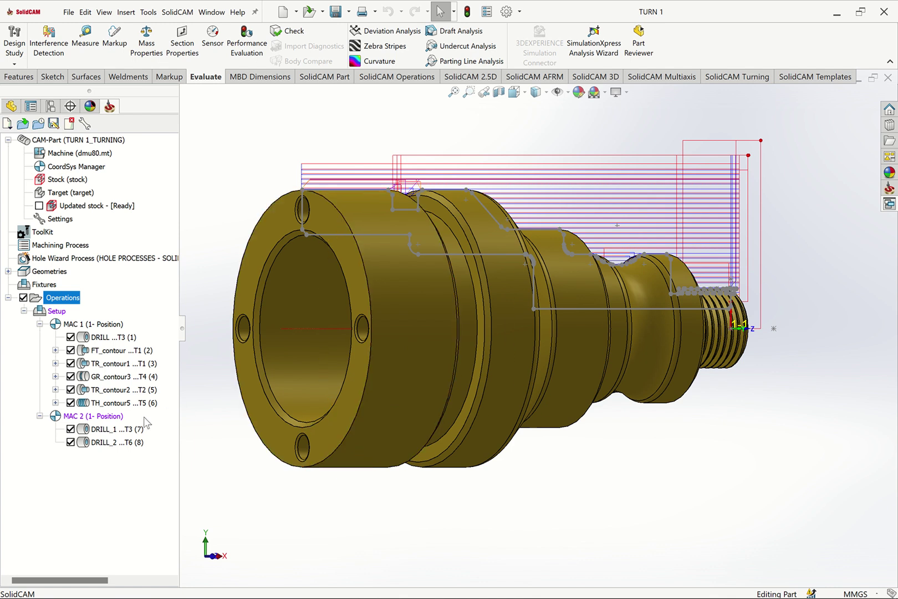
# Hide the tool paths of all six MAC 1 operations, from TH_contour5 back to DRILL.
pyautogui.click(70, 402)
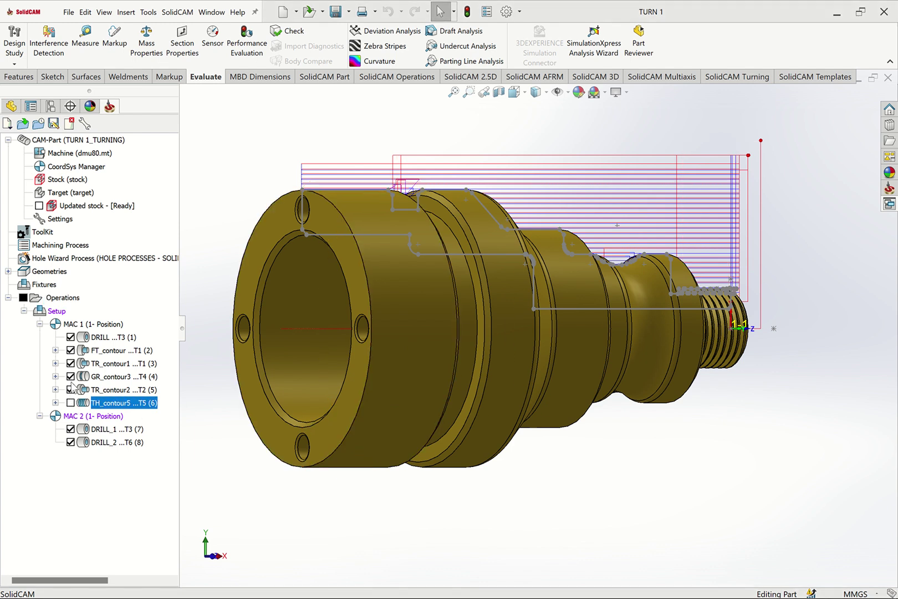
pyautogui.click(71, 389)
pyautogui.click(71, 376)
pyautogui.click(70, 363)
pyautogui.click(70, 350)
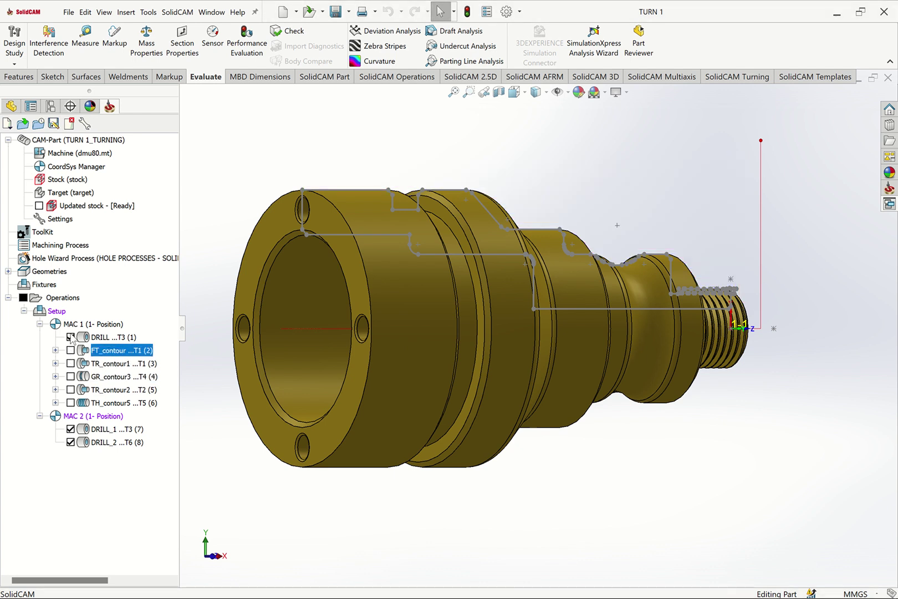
pyautogui.click(70, 336)
# Simulate the MAC 2 operations DRILL_1 and DRILL_2 in the SolidCAM Simulator, pause during DRILL_1, and close it.
pyautogui.click(102, 432)
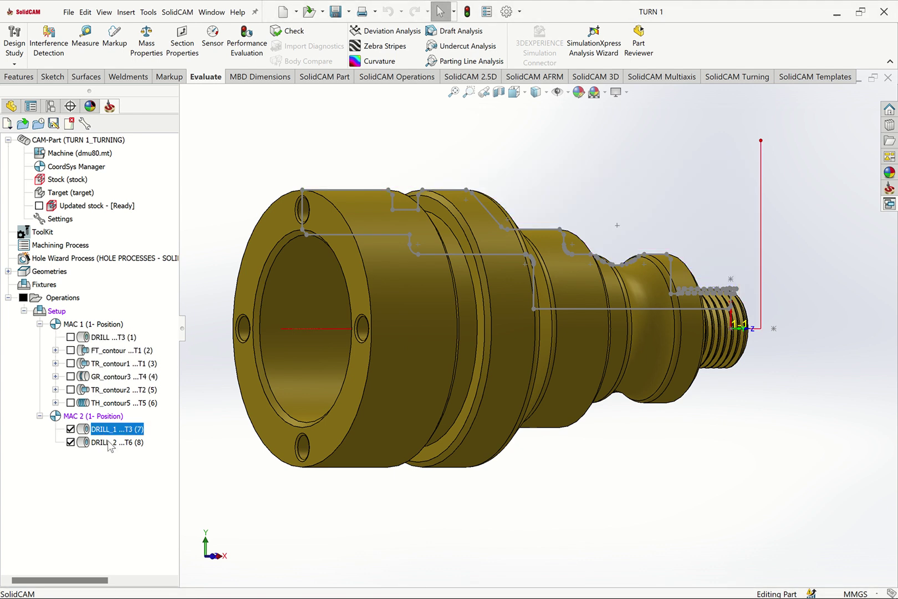
pyautogui.keyDown('ctrl'); pyautogui.click(109, 443); pyautogui.keyUp('ctrl')
pyautogui.rightClick(109, 442)
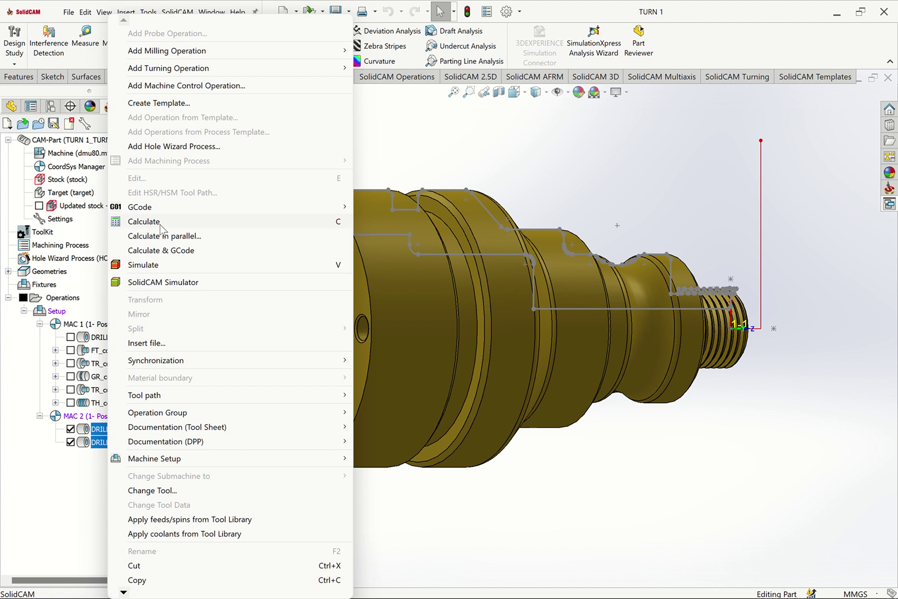
pyautogui.click(163, 283)
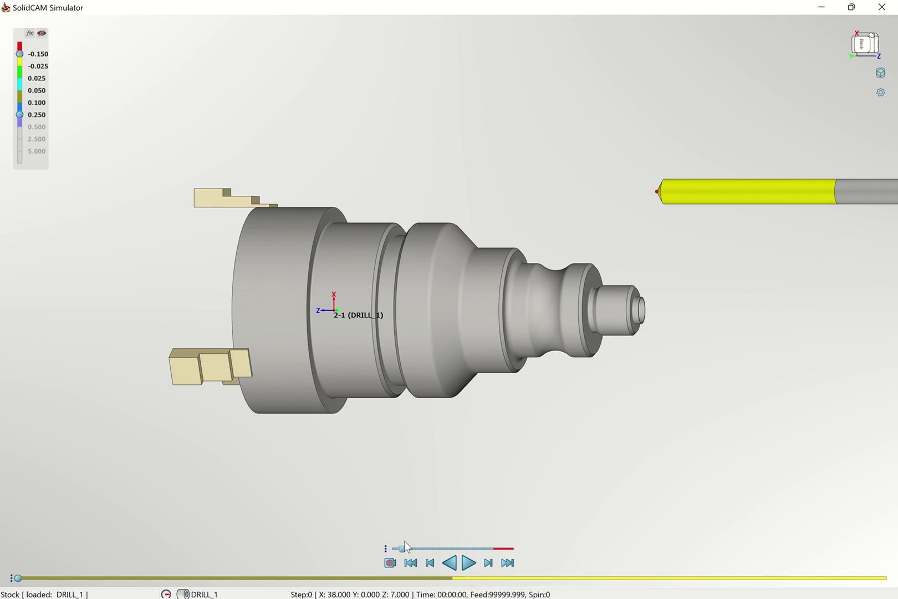
pyautogui.click(469, 563)
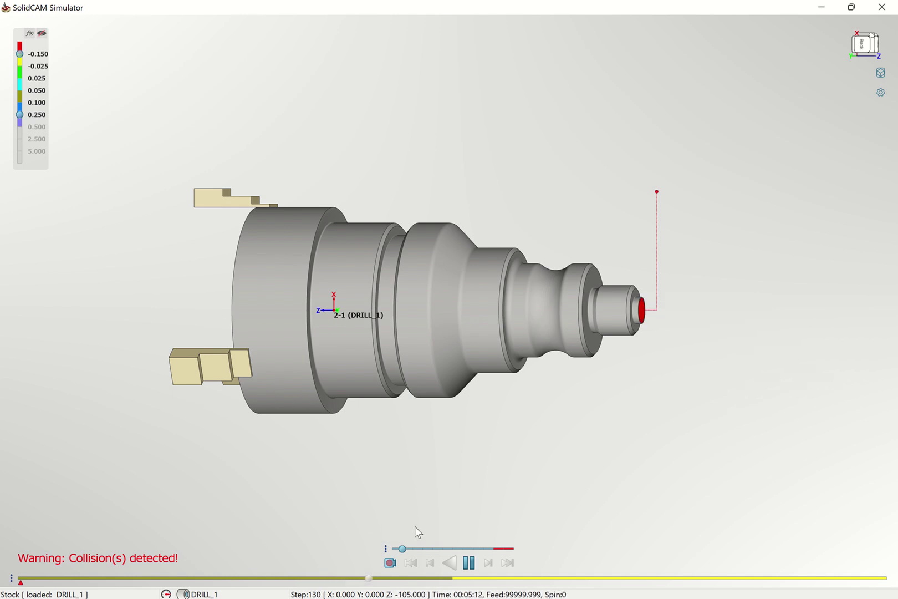
pyautogui.click(469, 563)
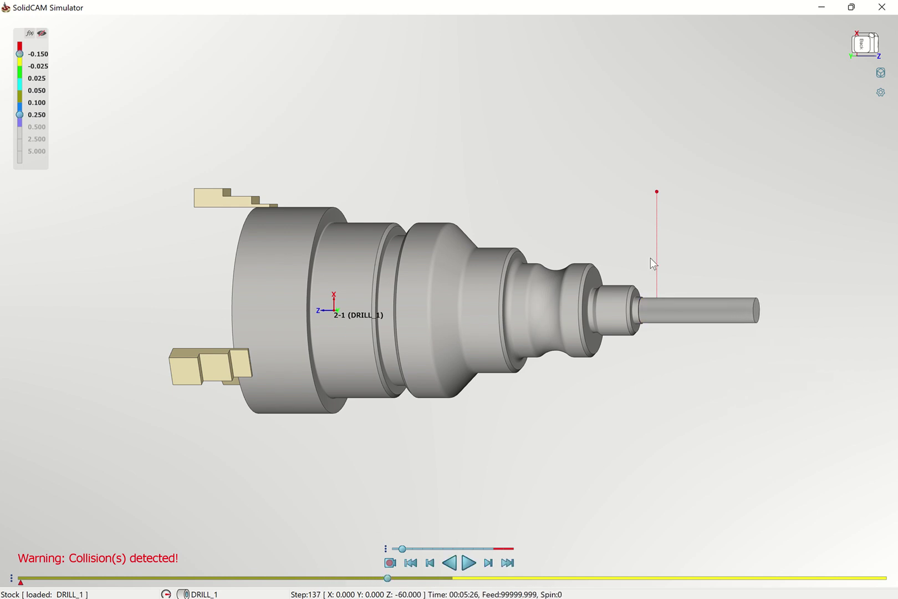
pyautogui.click(881, 7)
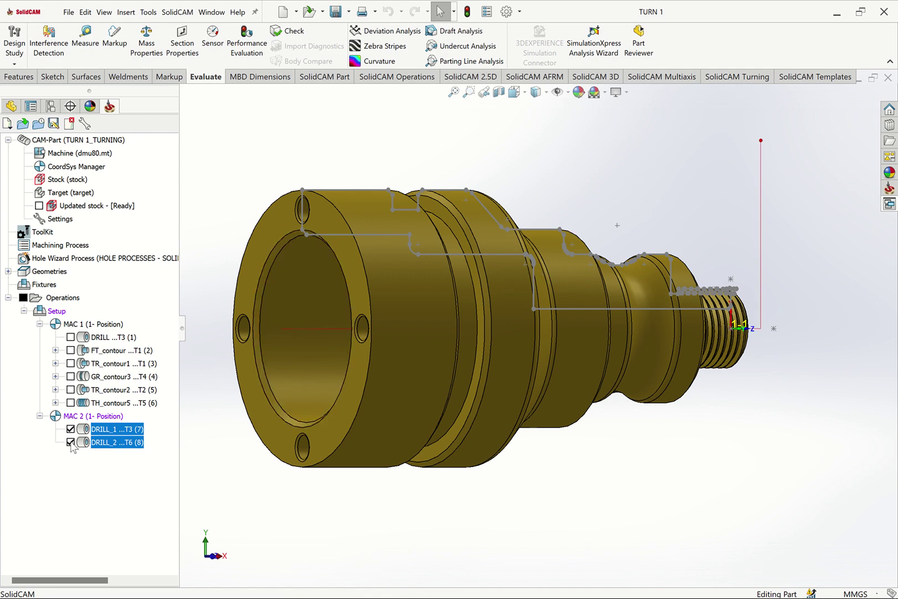
# Open Setup under Operations for editing and tick the table with the clamping fixture in its machine setup.
pyautogui.rightClick(54, 312)
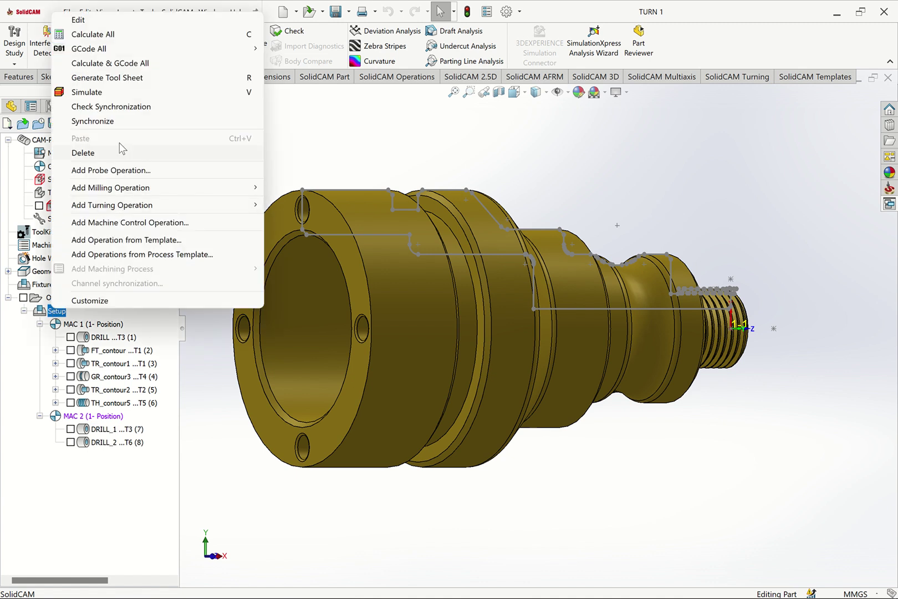
pyautogui.click(94, 22)
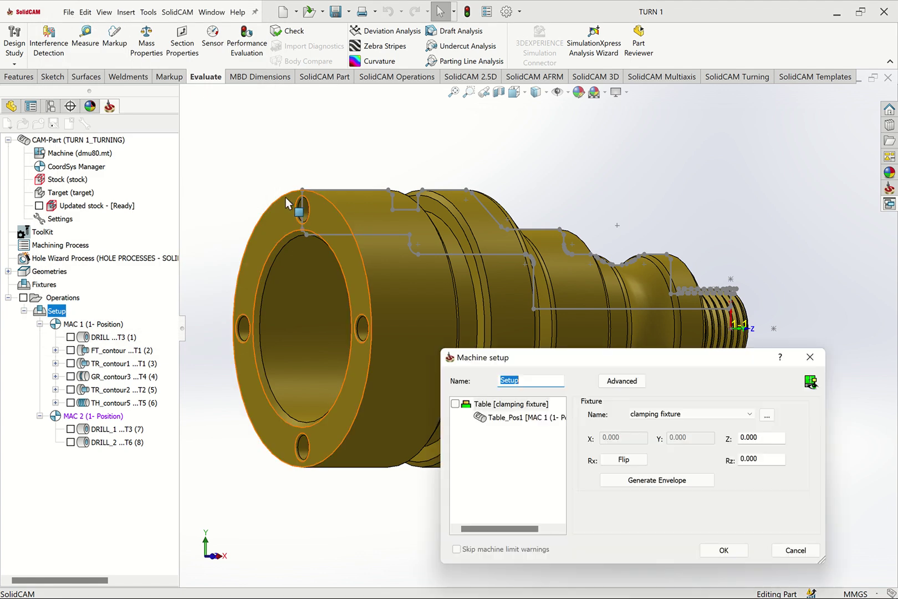
pyautogui.moveTo(574, 359); pyautogui.dragTo(267, 107)
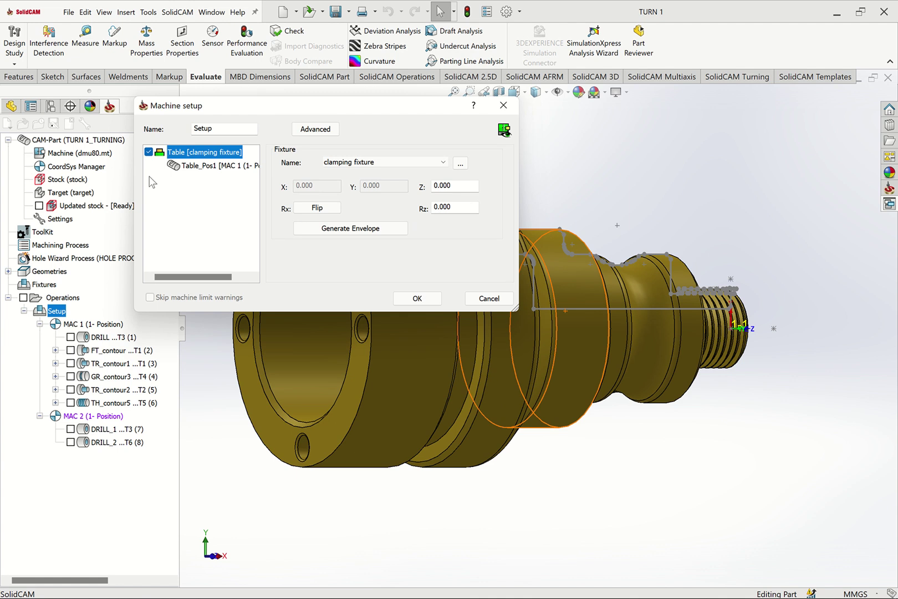
# Select the Table_Pos1 position in the machine setup and set its home to MAC 2 (1- Position).
pyautogui.click(201, 165)
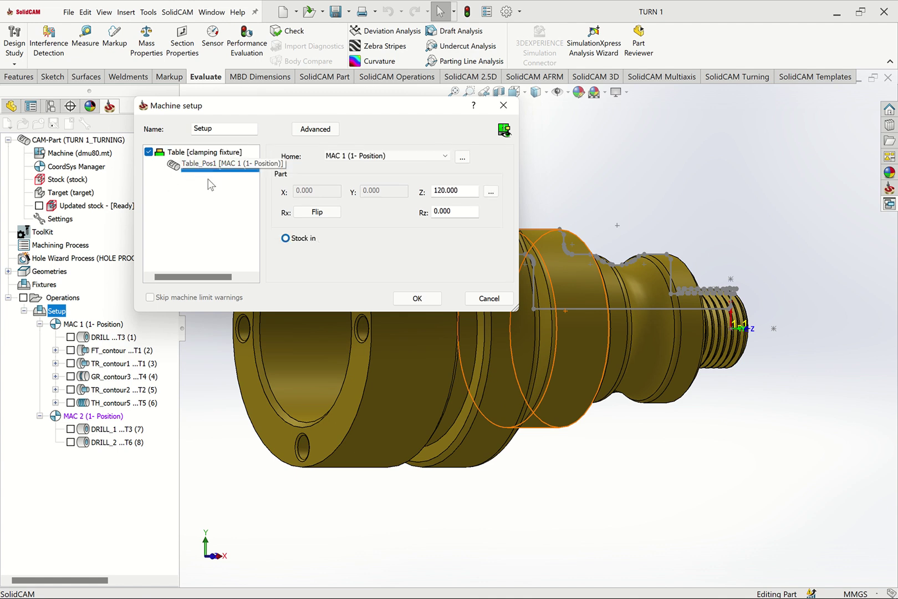
pyautogui.click(445, 157)
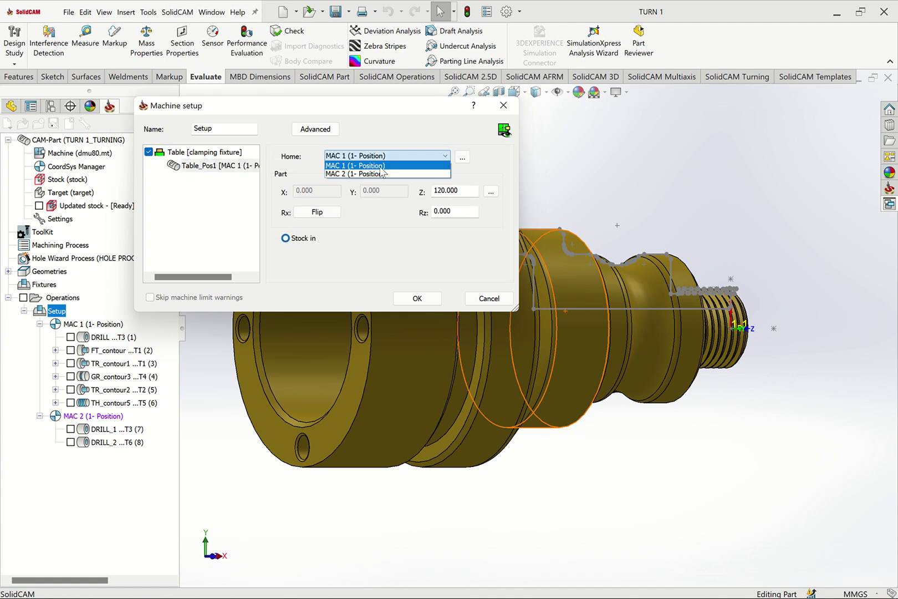
pyautogui.click(339, 165)
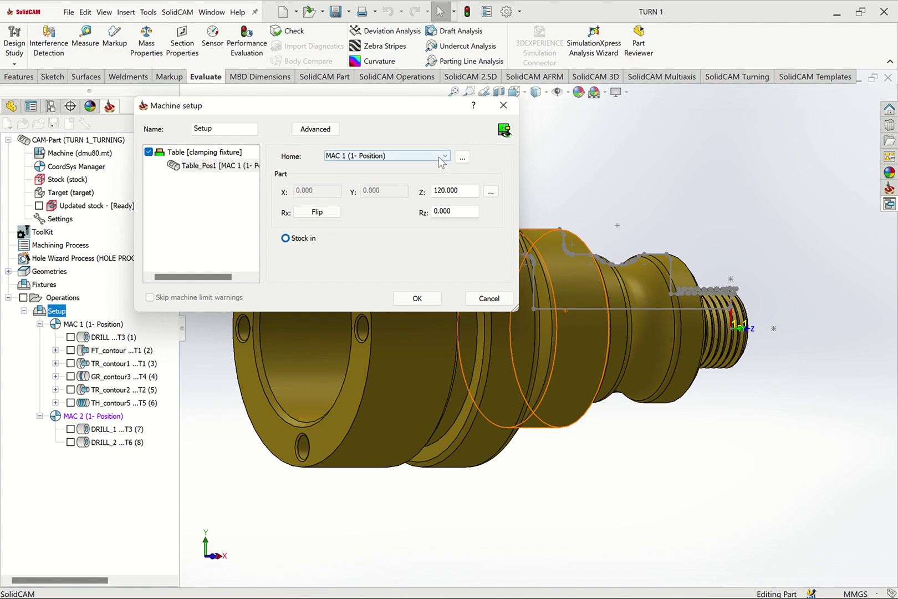
pyautogui.click(574, 182)
pyautogui.hotkey('ctrl', '1')
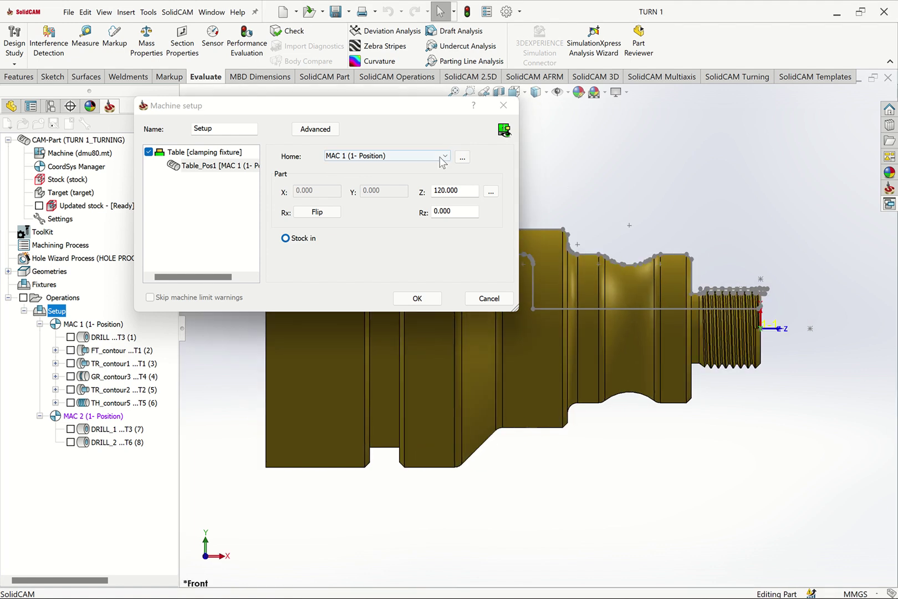
pyautogui.click(440, 158)
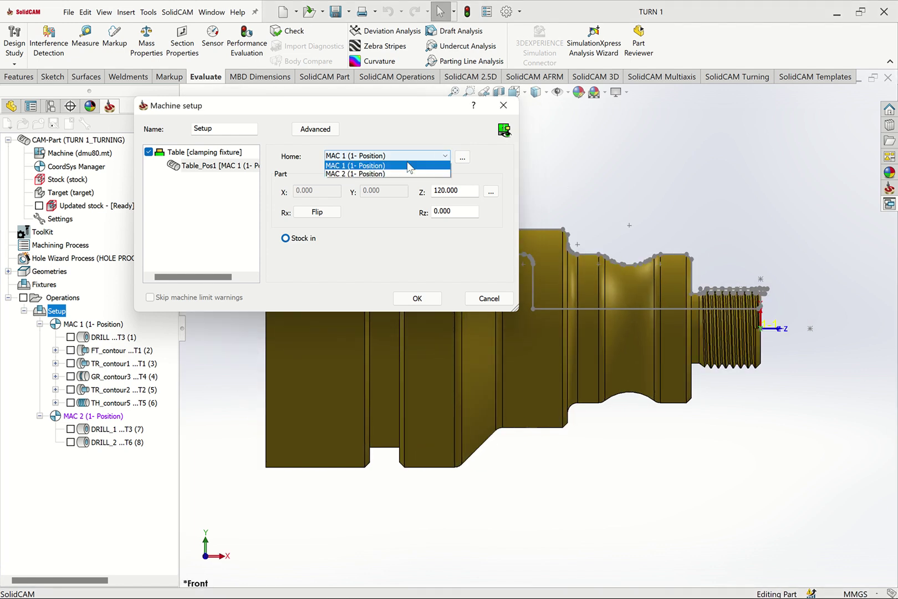
pyautogui.click(382, 173)
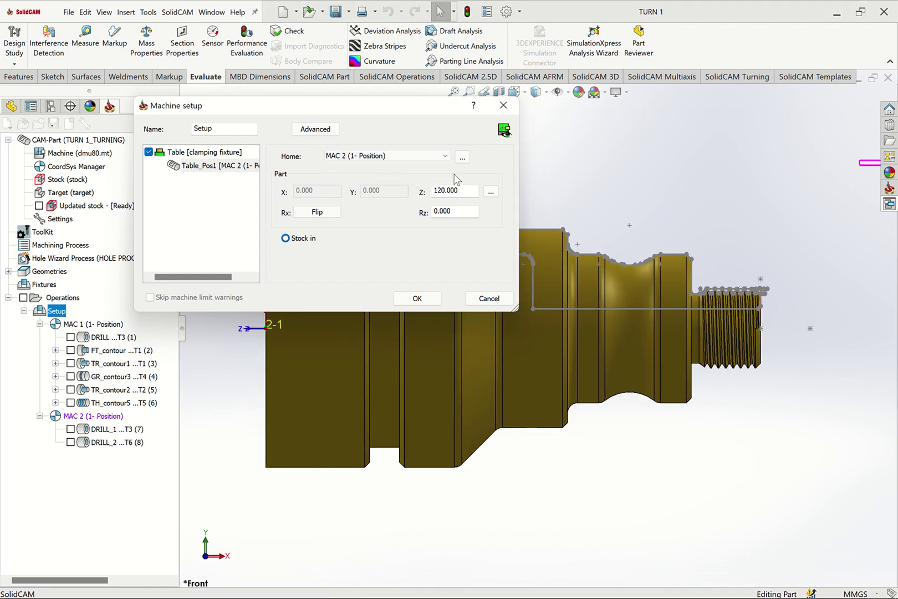
# Define the part's Z offset by picking a point on the model, override the picked Z with -45, and accept it.
pyautogui.click(490, 193)
pyautogui.click(507, 198)
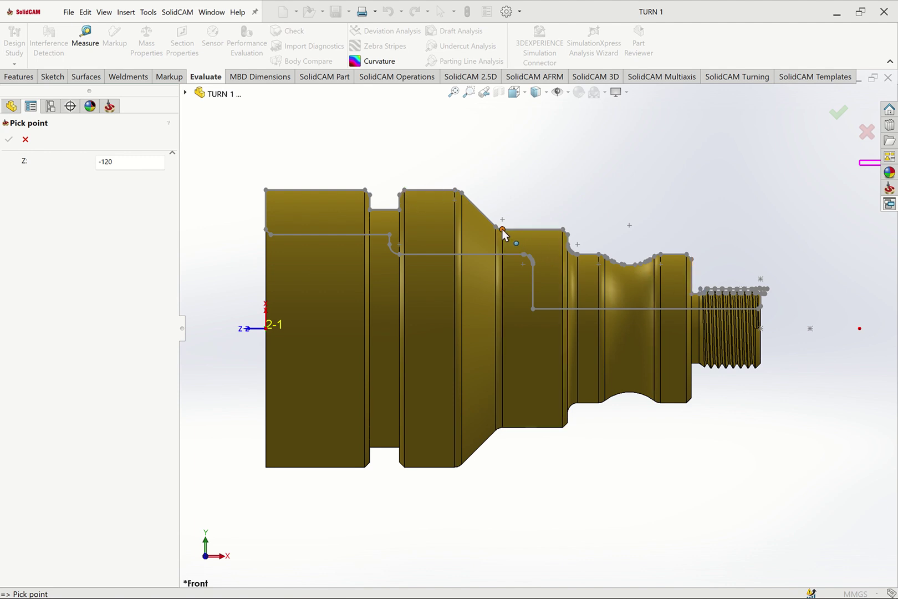
pyautogui.click(579, 319)
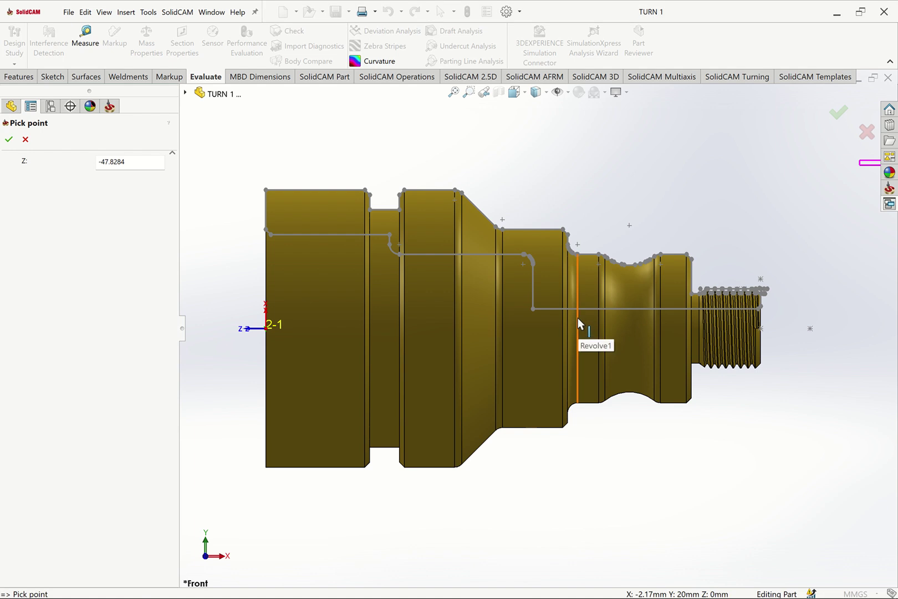
pyautogui.moveTo(150, 166); pyautogui.dragTo(52, 170)
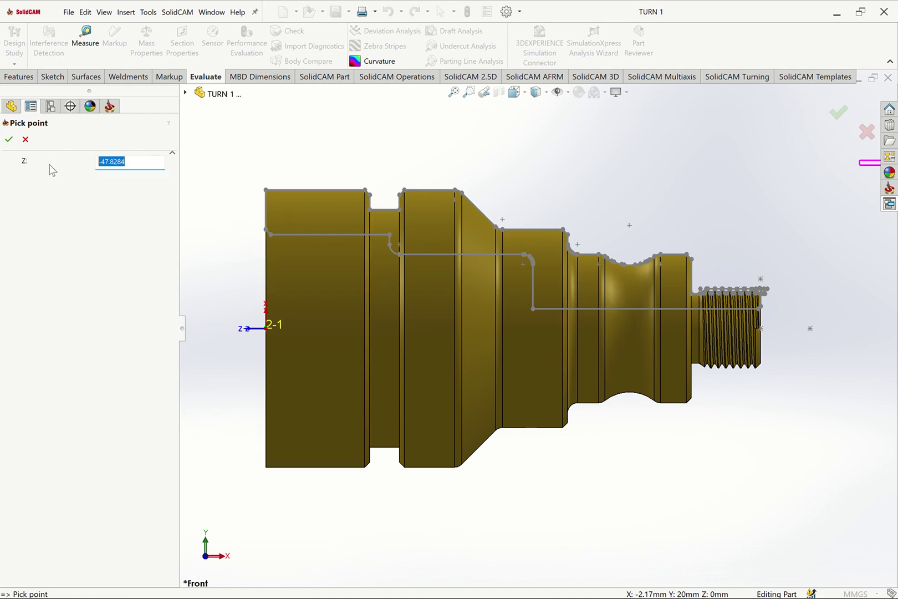
pyautogui.write('-45')
pyautogui.click(8, 140)
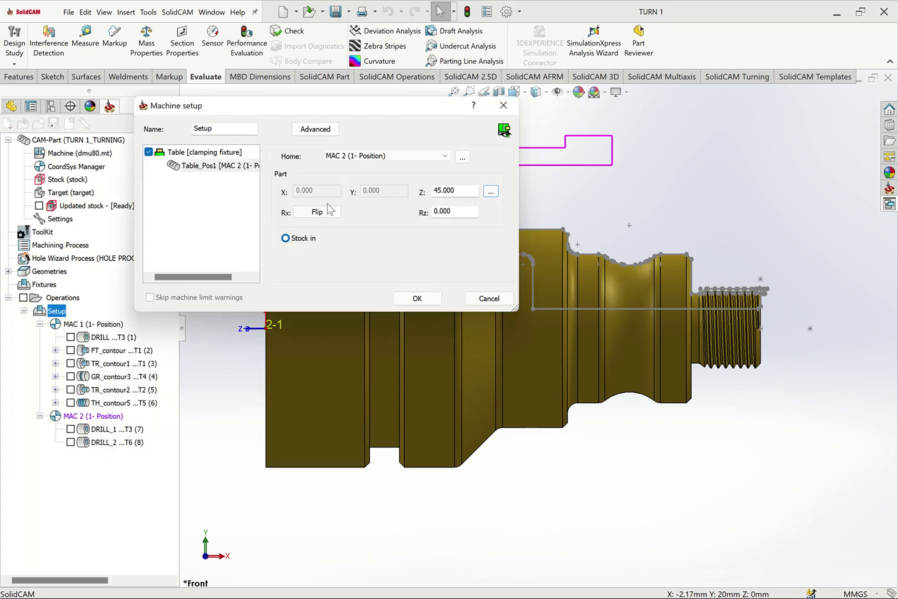
# Try part Z offsets of 44 and 40, set Z back to 45, and accept the machine setup.
pyautogui.moveTo(366, 112); pyautogui.dragTo(270, 178)
pyautogui.doubleClick(346, 257)
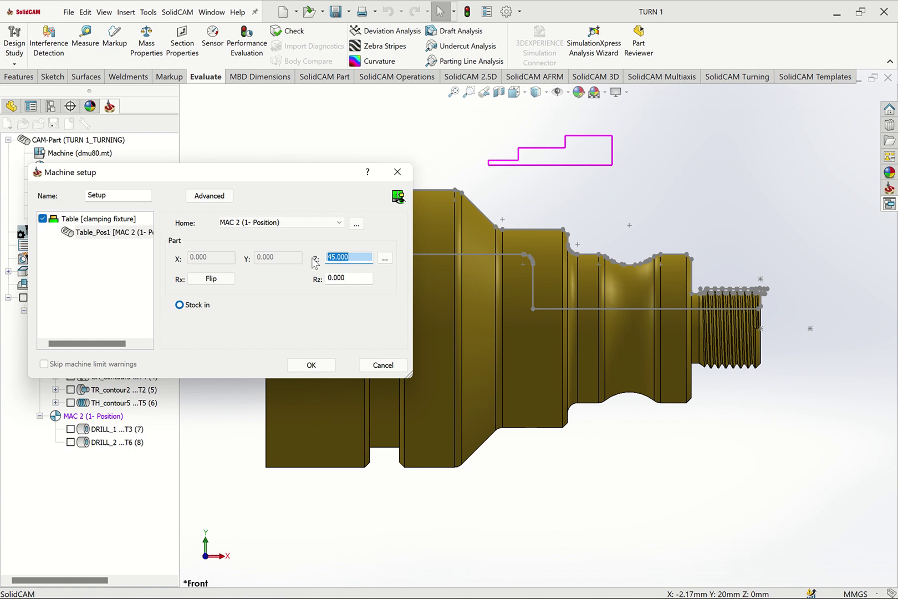
pyautogui.write('44')
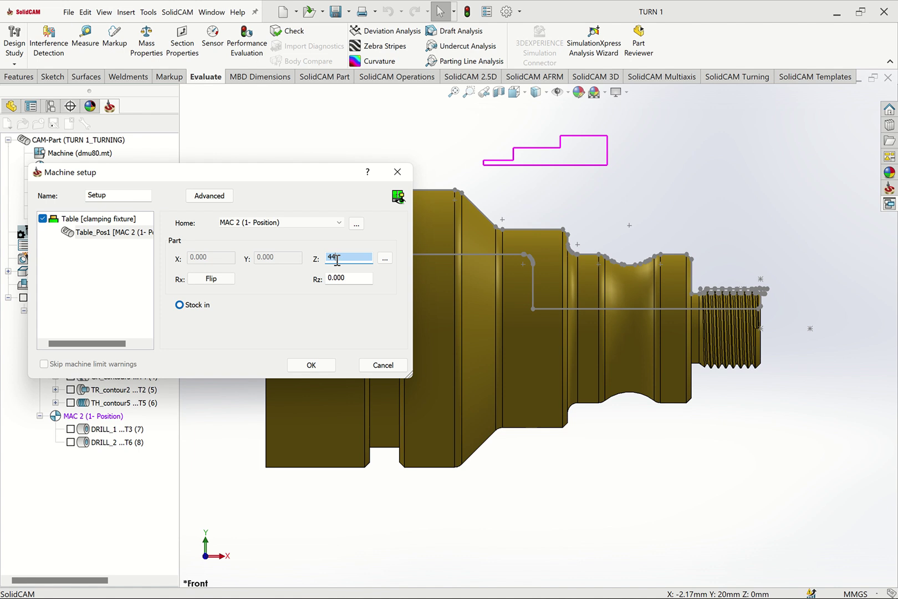
pyautogui.moveTo(339, 258); pyautogui.dragTo(317, 258)
pyautogui.write('40')
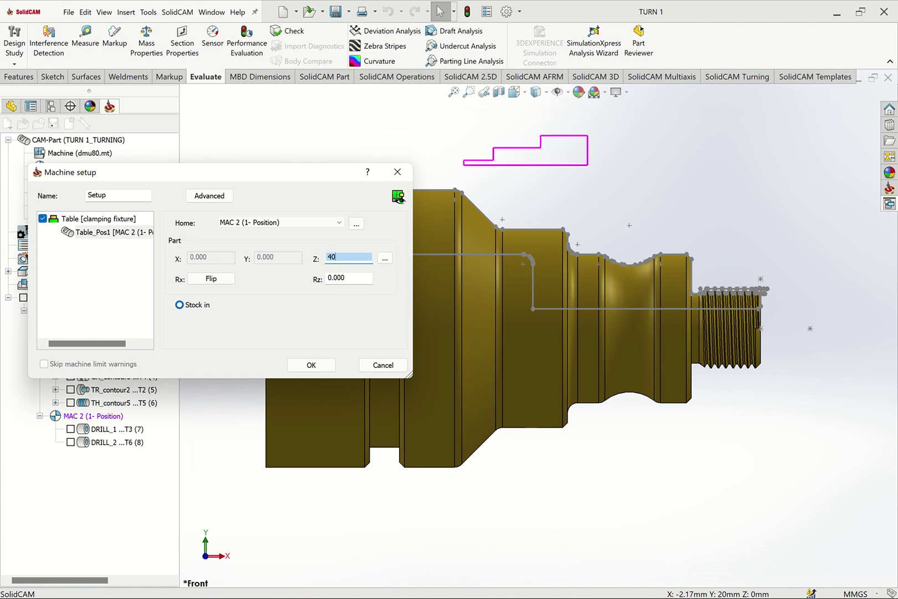
pyautogui.write('45')
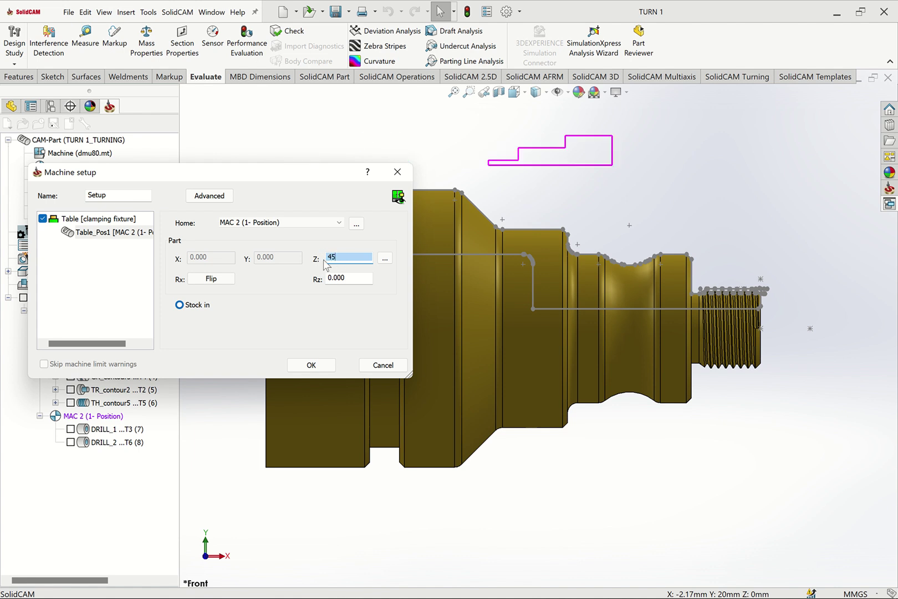
pyautogui.click(311, 365)
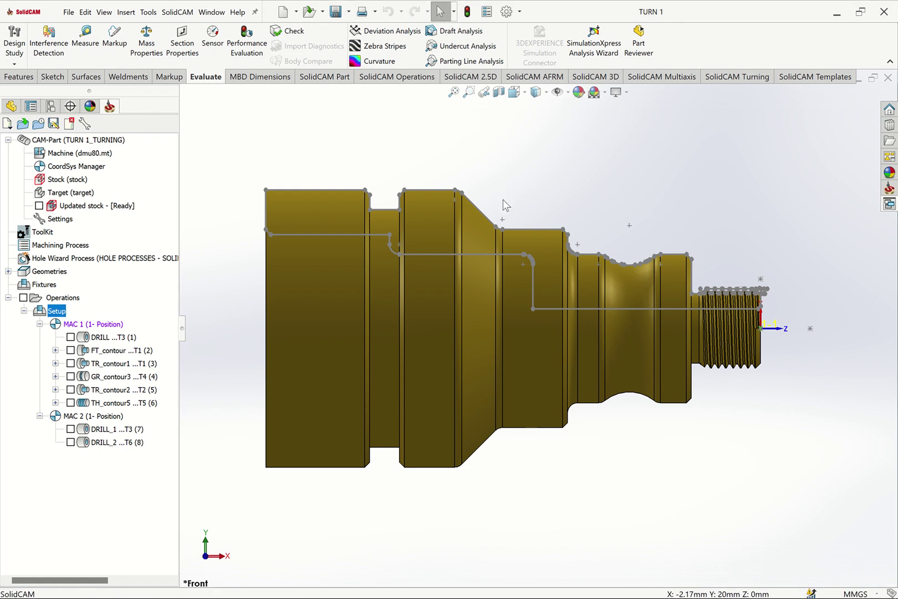
# Collapse the MAC 2 operations and open the TH_contour5 threading operation under MAC 1 for editing.
pyautogui.click(39, 416)
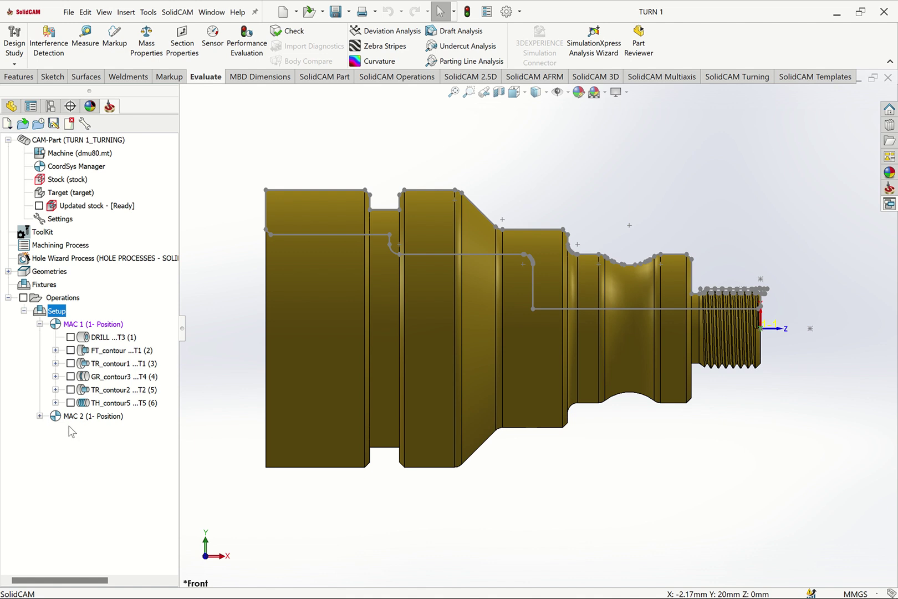
pyautogui.click(104, 339)
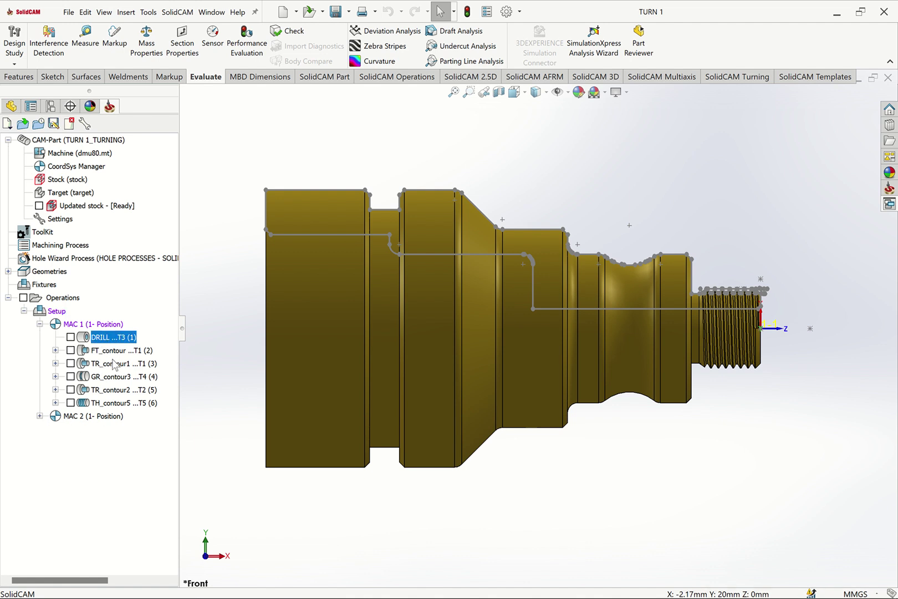
pyautogui.rightClick(107, 403)
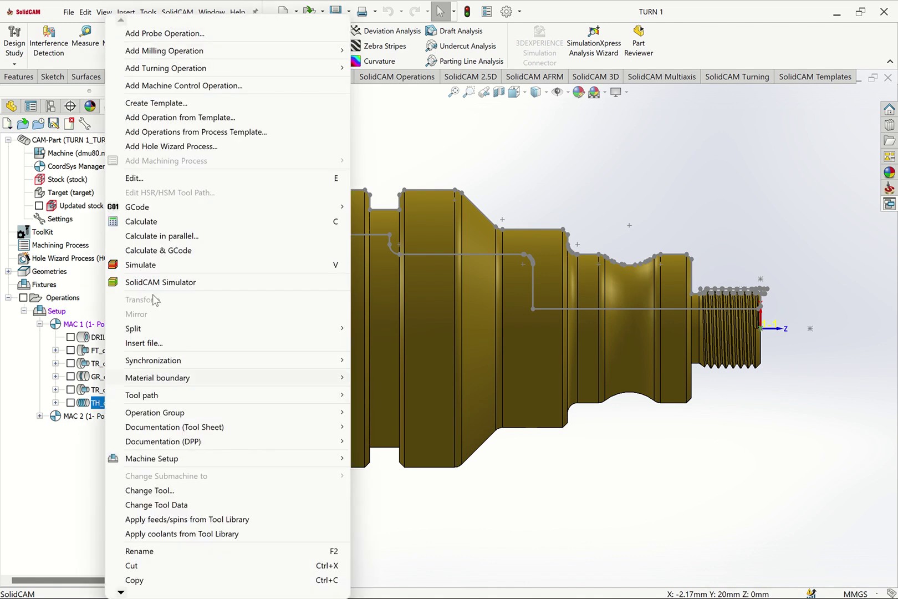
pyautogui.click(136, 178)
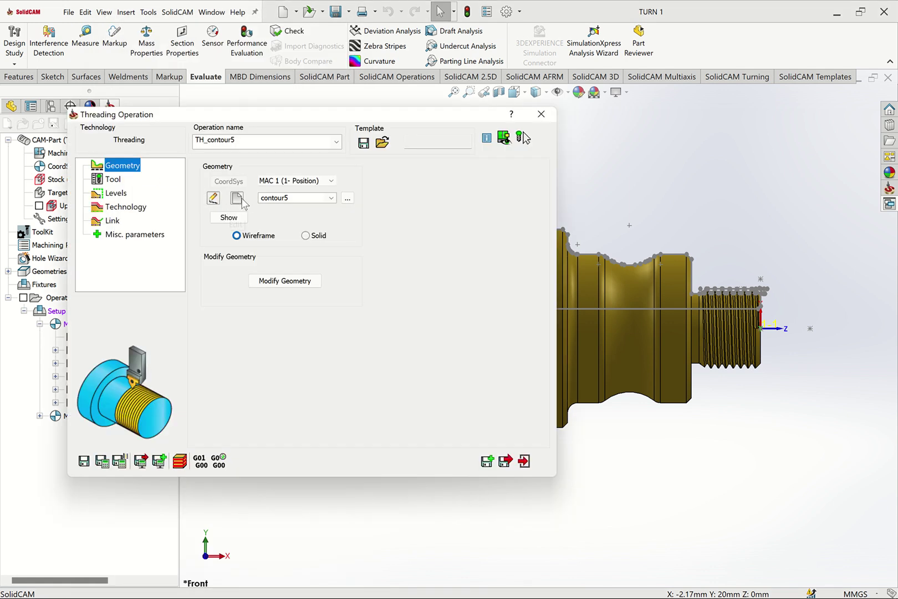
pyautogui.click(238, 200)
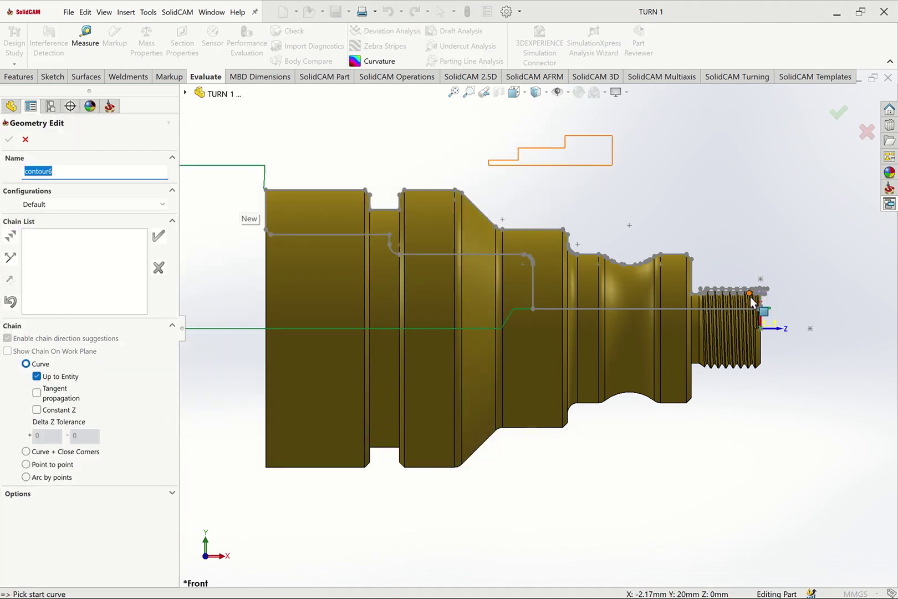
pyautogui.scroll(-1, 754, 302)
pyautogui.scroll(1, 754, 306)
pyautogui.scroll(-4, 712, 315)
pyautogui.scroll(1, 596, 316)
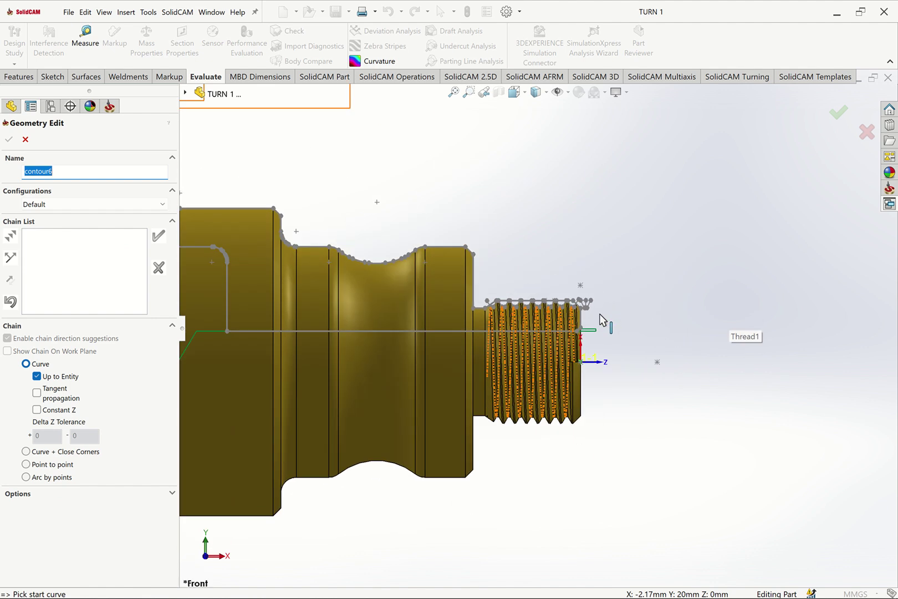
pyautogui.scroll(-3, 541, 321)
pyautogui.scroll(1, 531, 328)
pyautogui.scroll(-4, 524, 332)
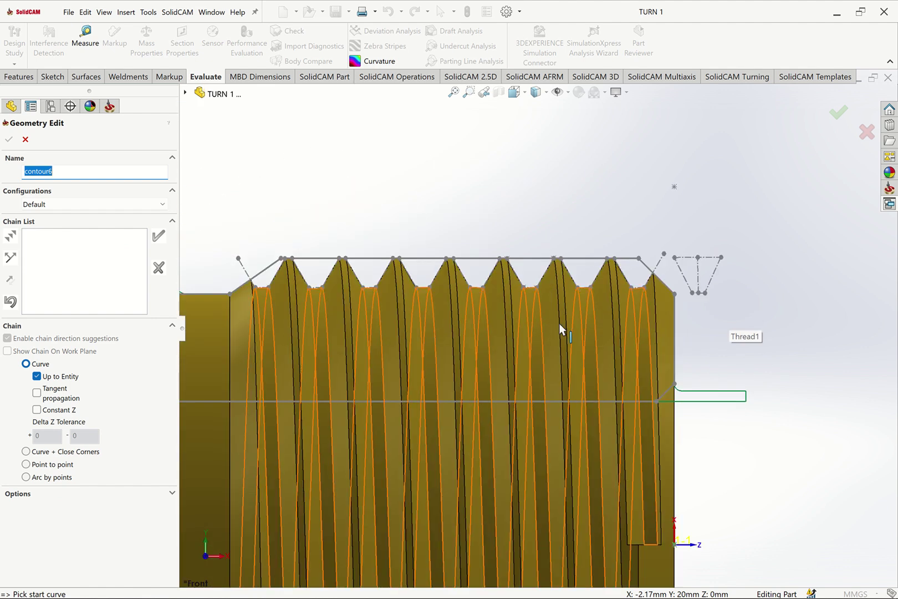
pyautogui.click(45, 463)
pyautogui.scroll(-1, 646, 274)
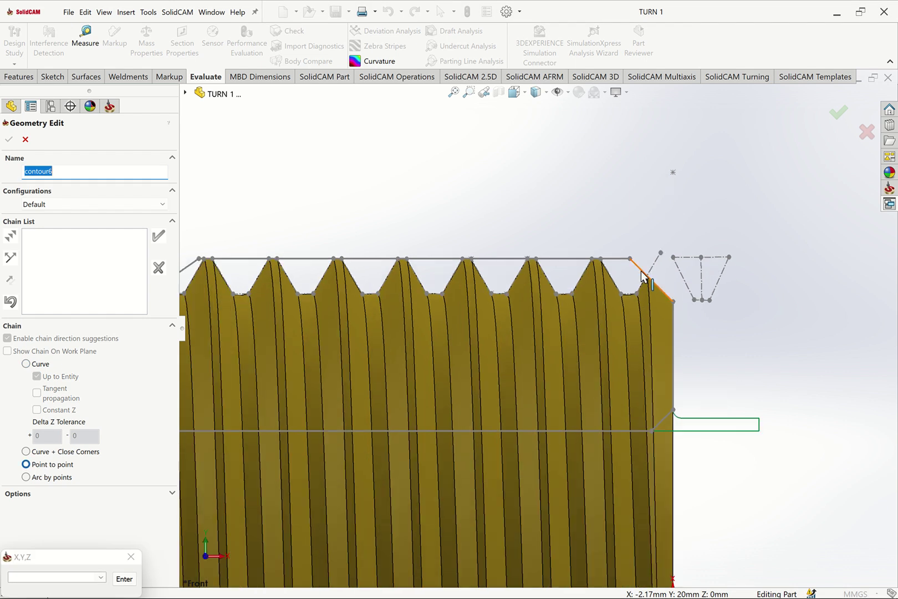
pyautogui.scroll(-1, 662, 277)
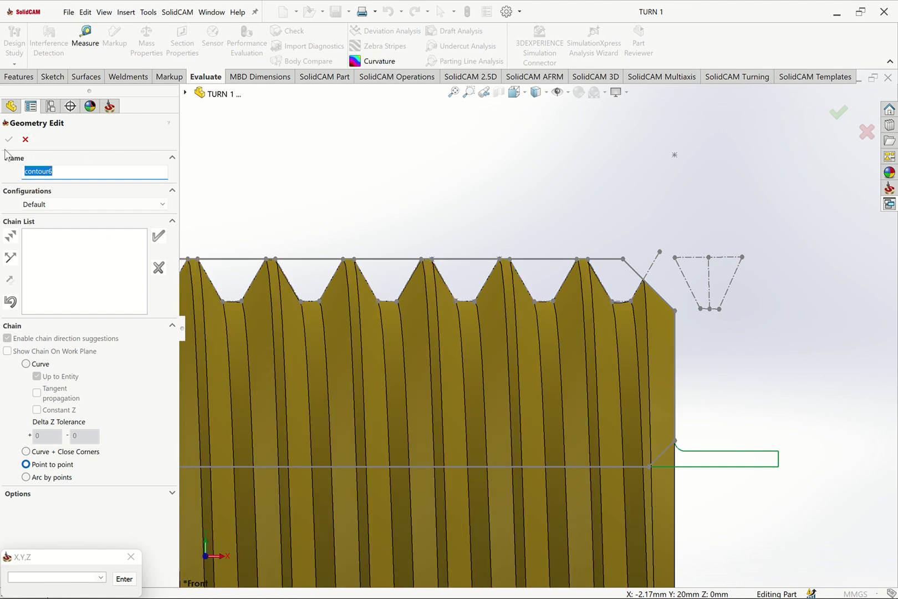
pyautogui.click(25, 139)
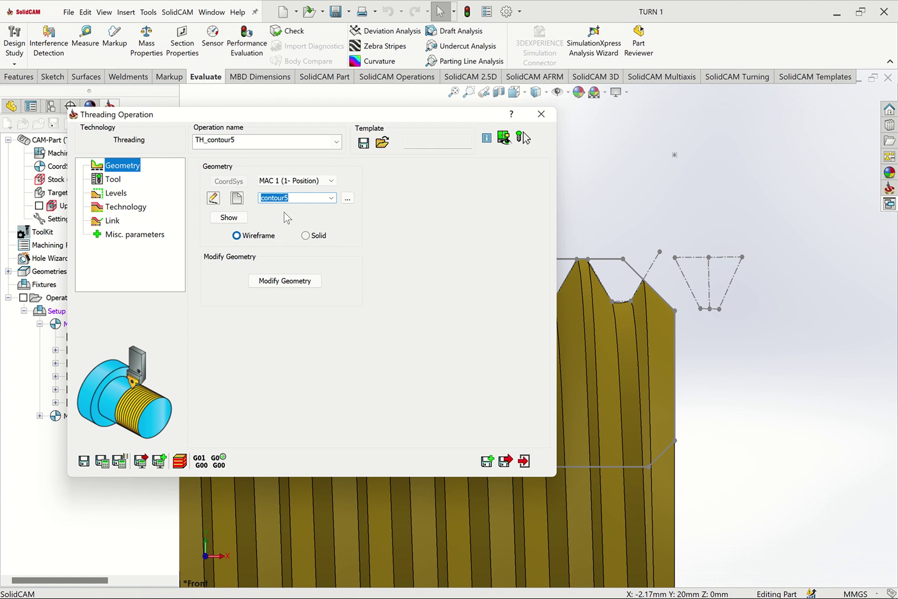
# Show the contour5 geometry on the thread, close it, and open the threading operation's tool data.
pyautogui.click(228, 218)
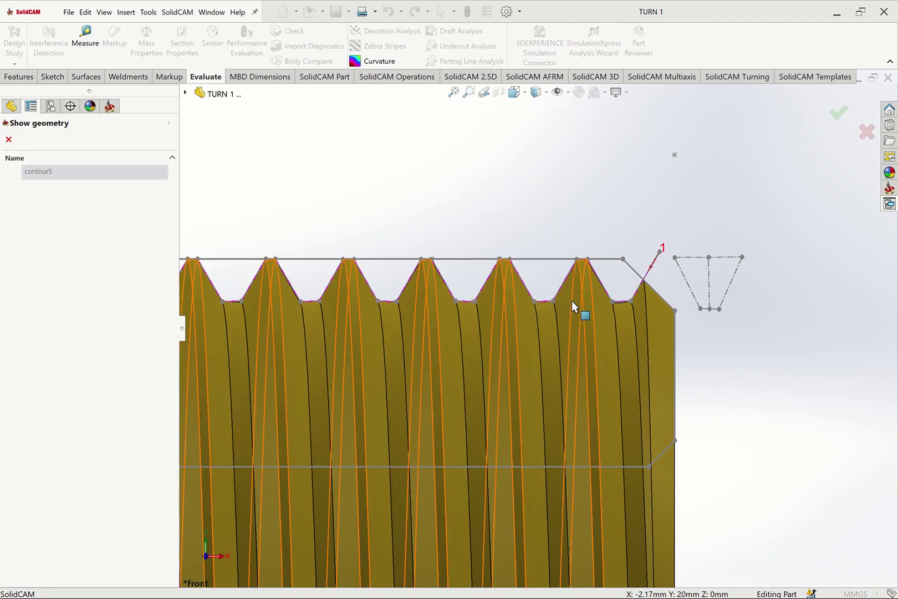
pyautogui.click(9, 139)
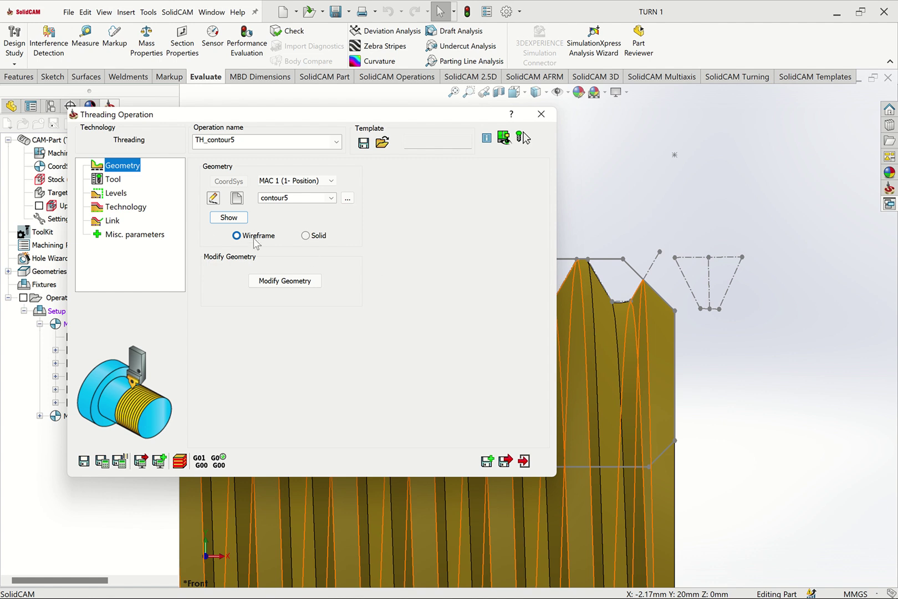
pyautogui.click(110, 180)
pyautogui.click(266, 365)
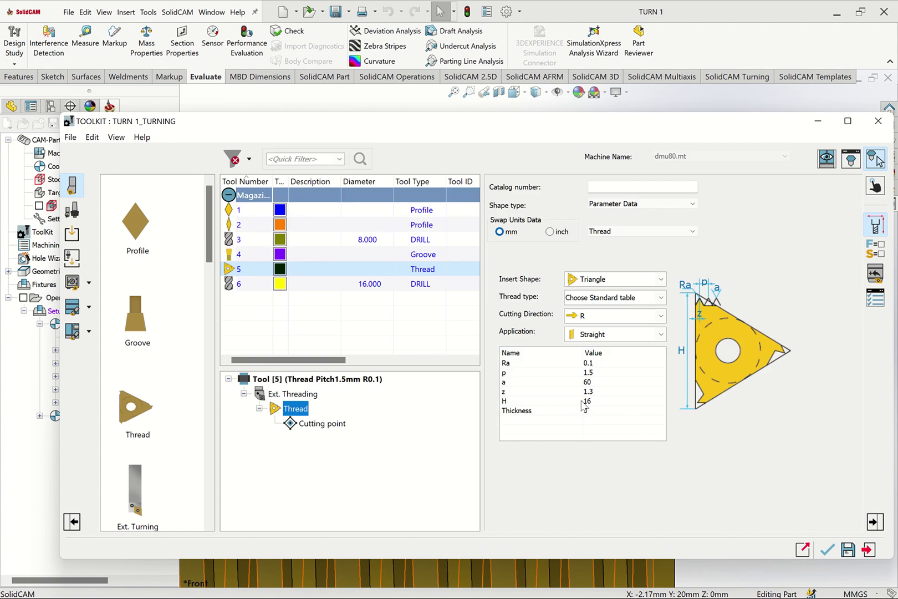
# Examine the height, angle and pitch parameters of the tool 5 thread insert, then preview the tool and close the preview.
pyautogui.doubleClick(591, 400)
pyautogui.doubleClick(590, 381)
pyautogui.doubleClick(598, 372)
pyautogui.click(851, 160)
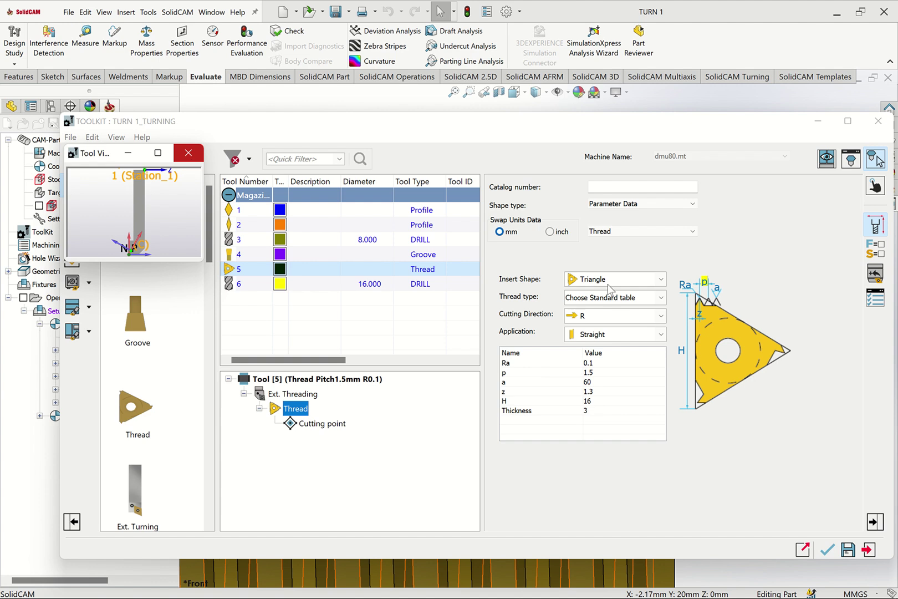
pyautogui.click(188, 155)
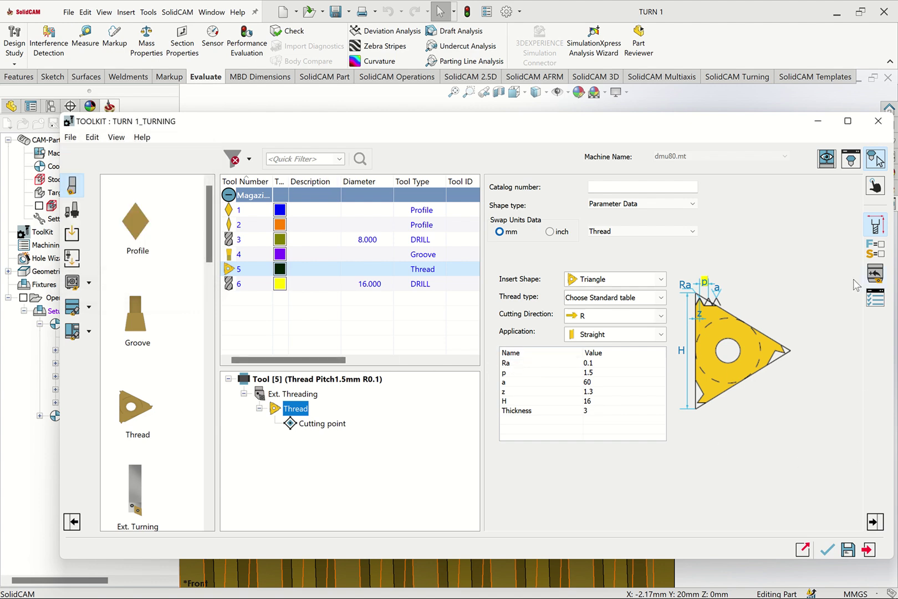
# Set both the normal and finish spin of thread tool 5 to 400 rpm in its feed and spin data.
pyautogui.click(875, 249)
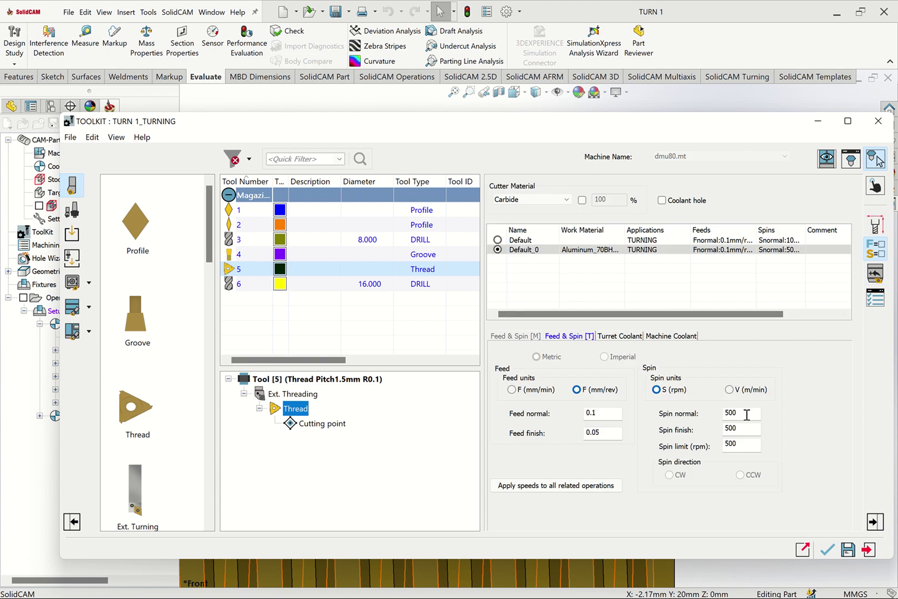
pyautogui.moveTo(746, 415); pyautogui.dragTo(712, 416)
pyautogui.write('4')
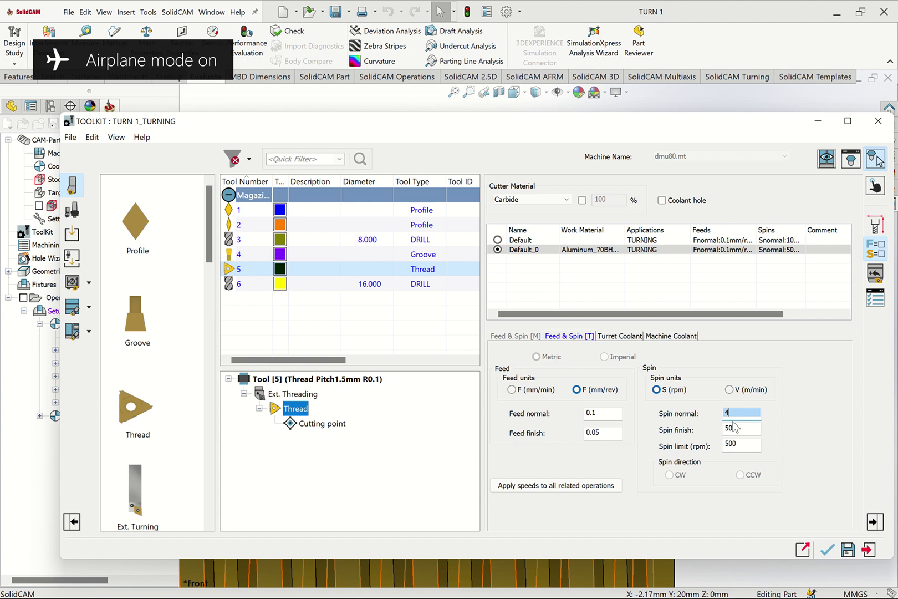
pyautogui.write('00')
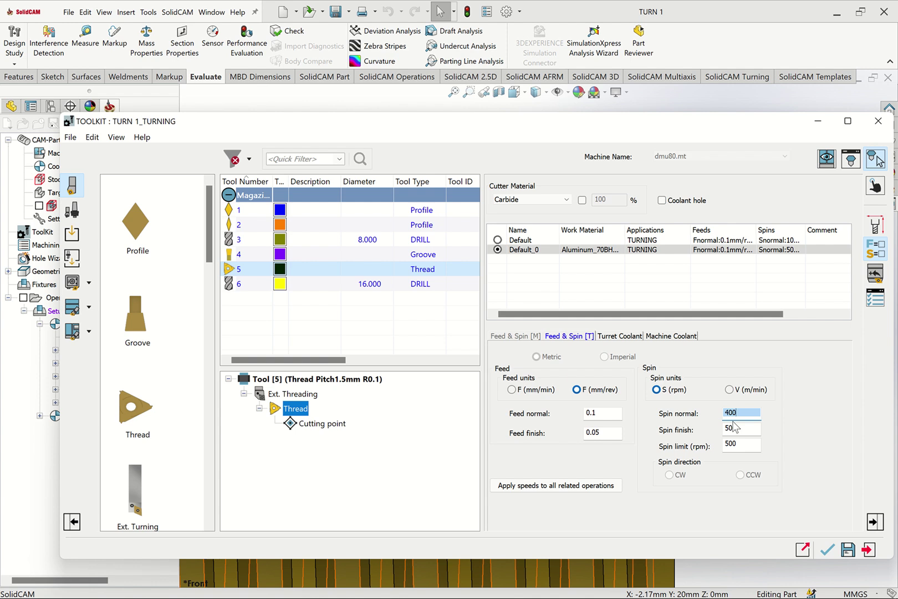
pyautogui.scroll(13, 732, 423)
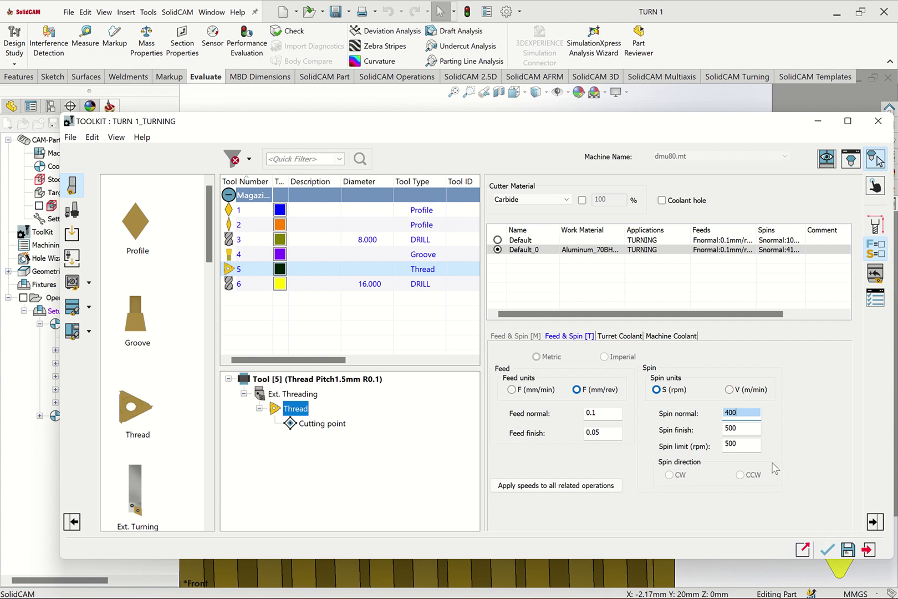
pyautogui.click(747, 430)
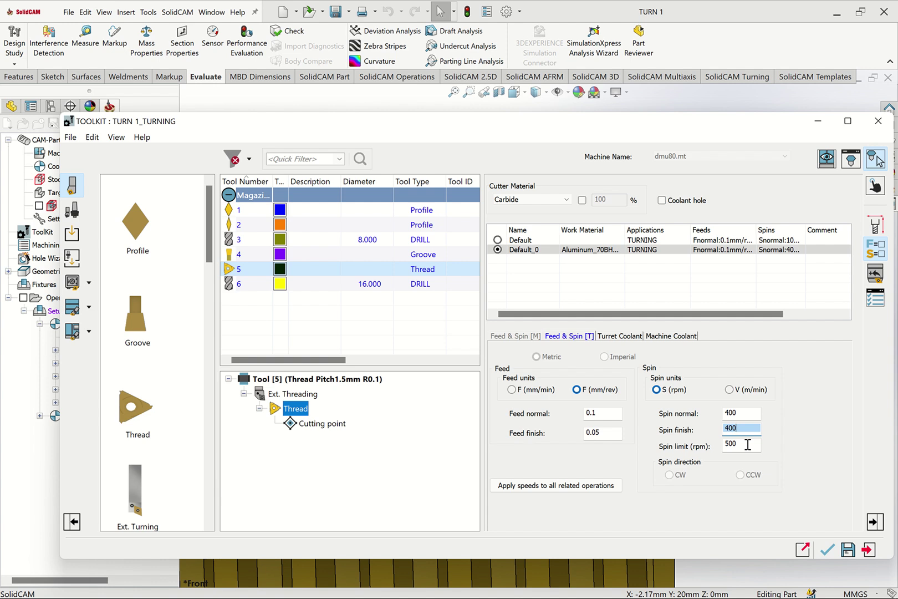
# Accept the thread tool's data and set the threading operation's minor diameter to 14.6.
pyautogui.click(826, 551)
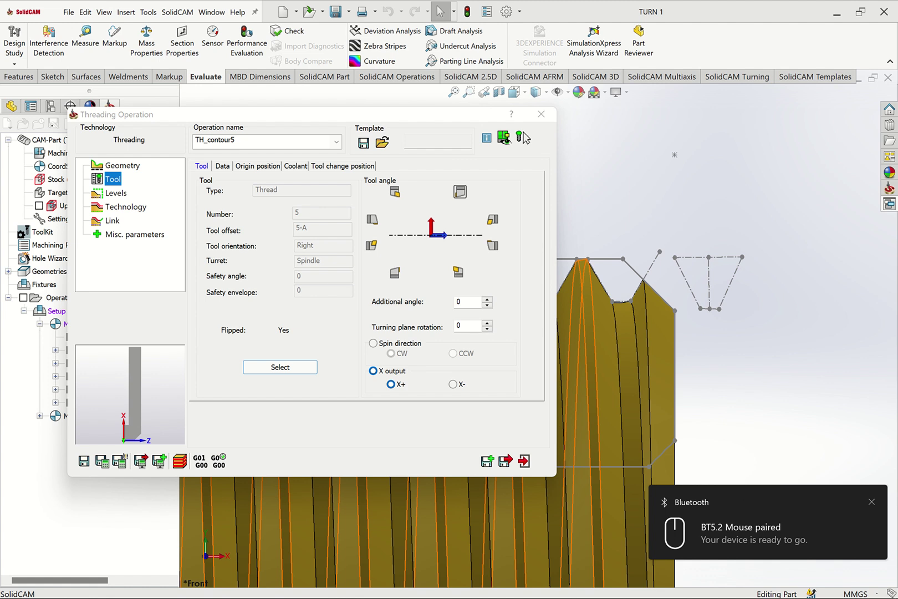
pyautogui.click(124, 198)
pyautogui.moveTo(307, 185)
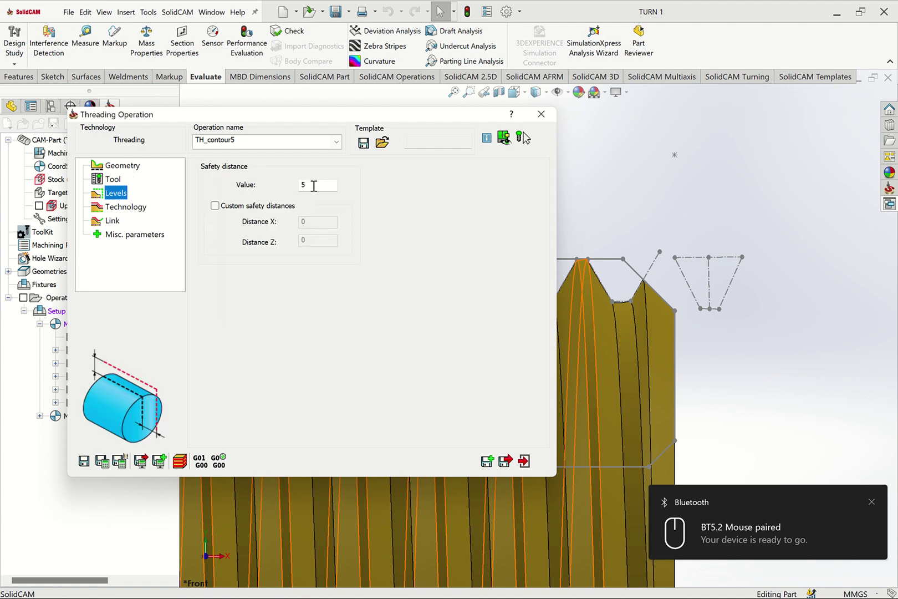
pyautogui.click(123, 209)
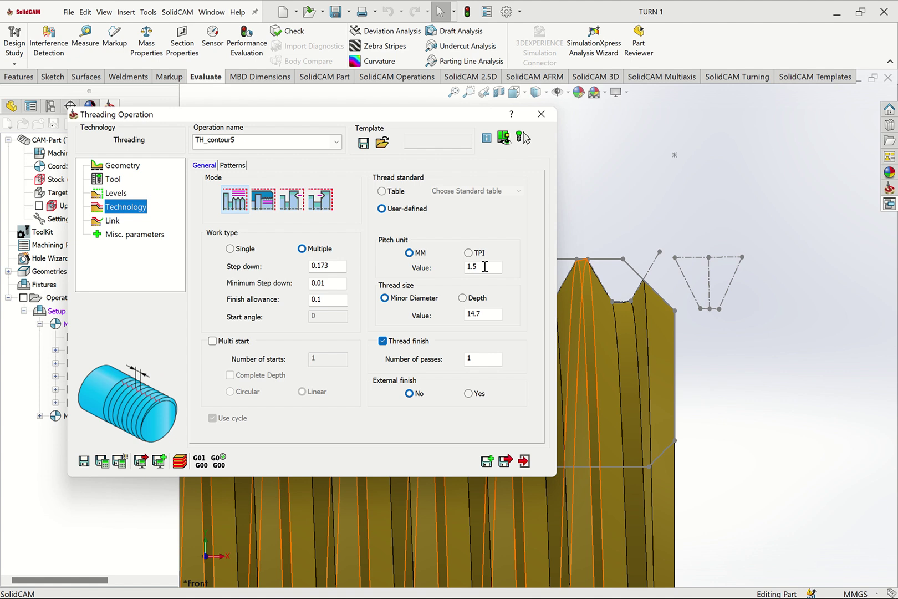
pyautogui.click(488, 316)
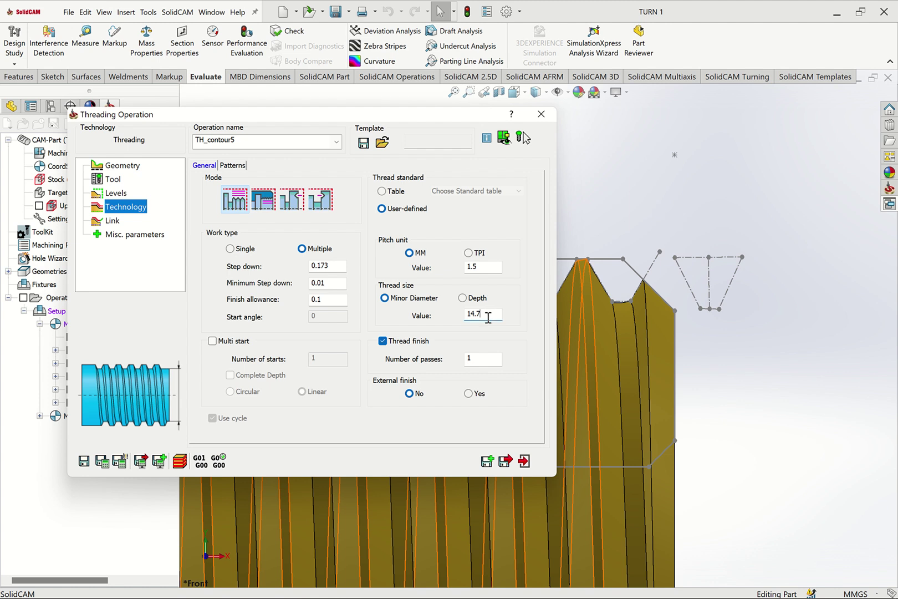
pyautogui.write('6')
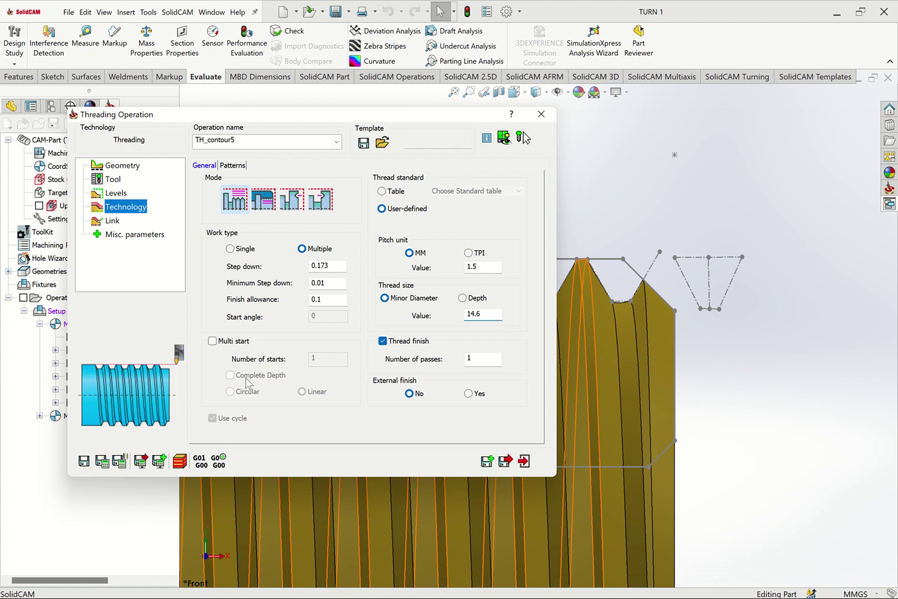
pyautogui.click(226, 340)
pyautogui.click(316, 359)
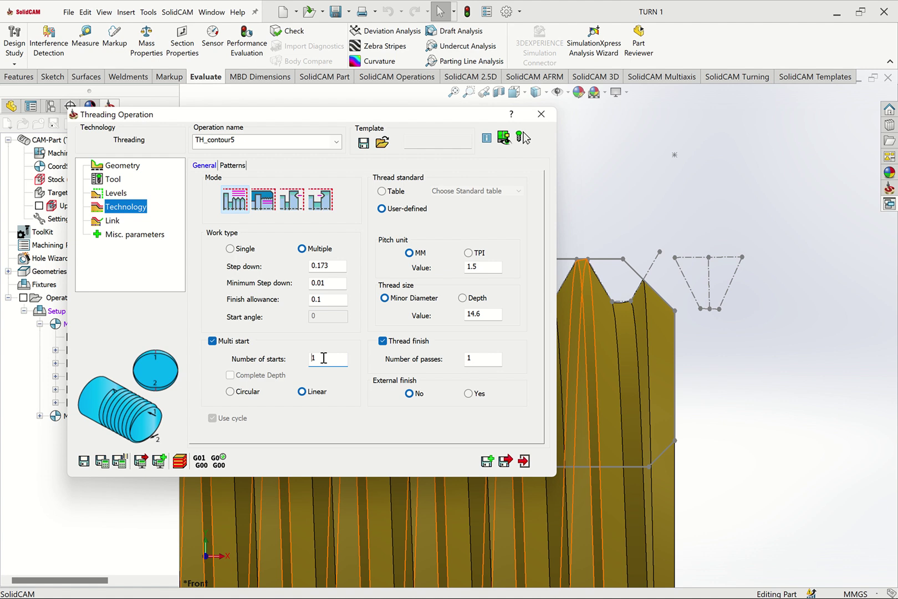
pyautogui.click(212, 341)
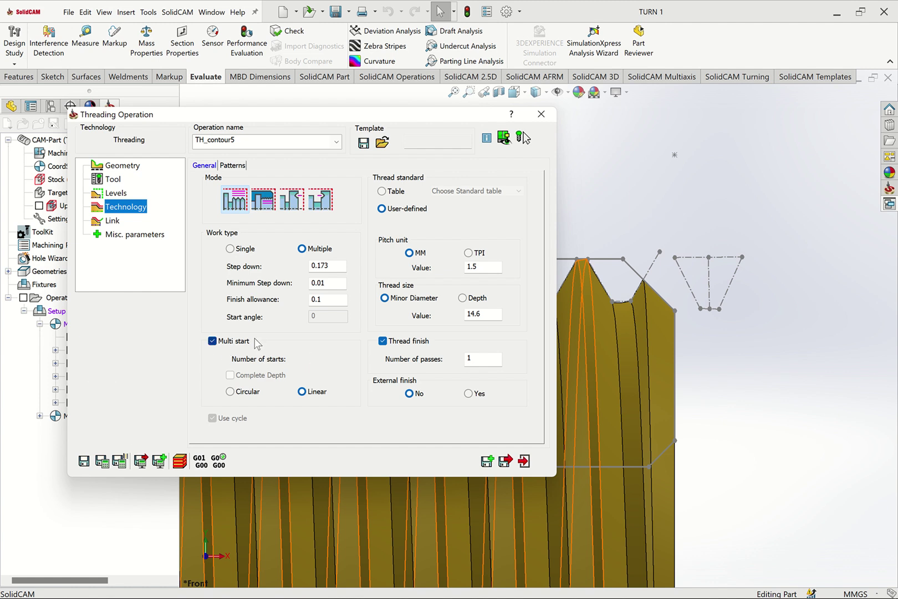
# Review the approach and retract points of TH_contour5, then save, calculate and close the operation.
pyautogui.click(112, 222)
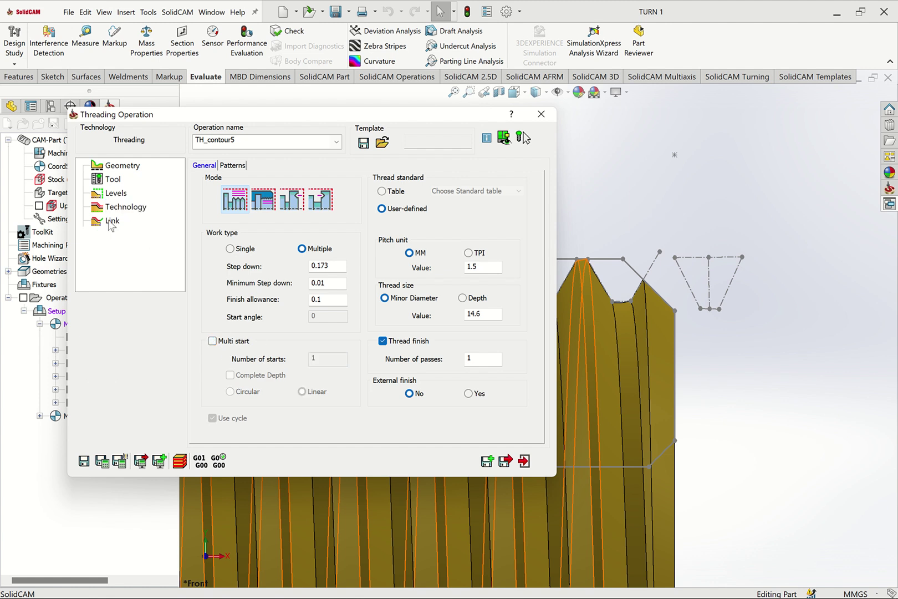
pyautogui.click(106, 465)
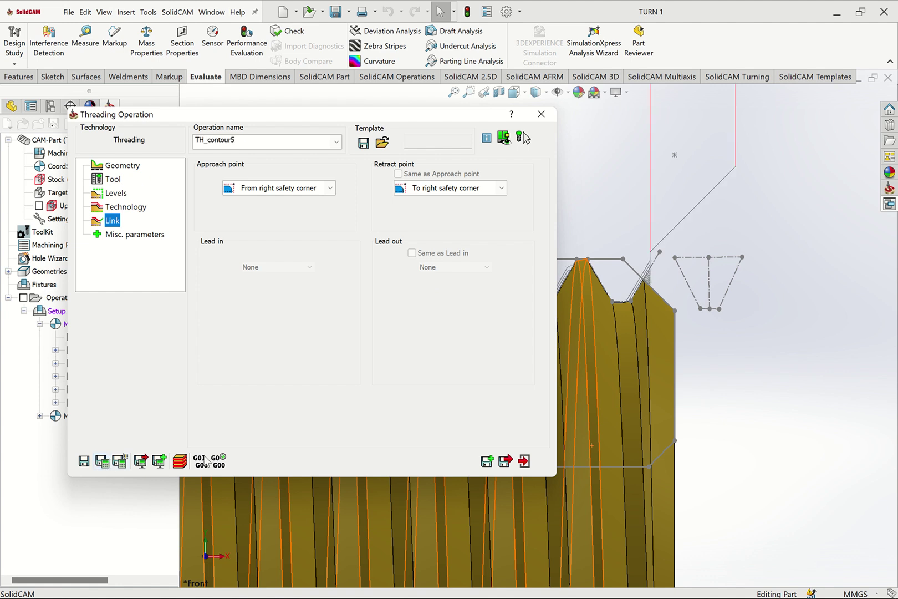
pyautogui.click(524, 460)
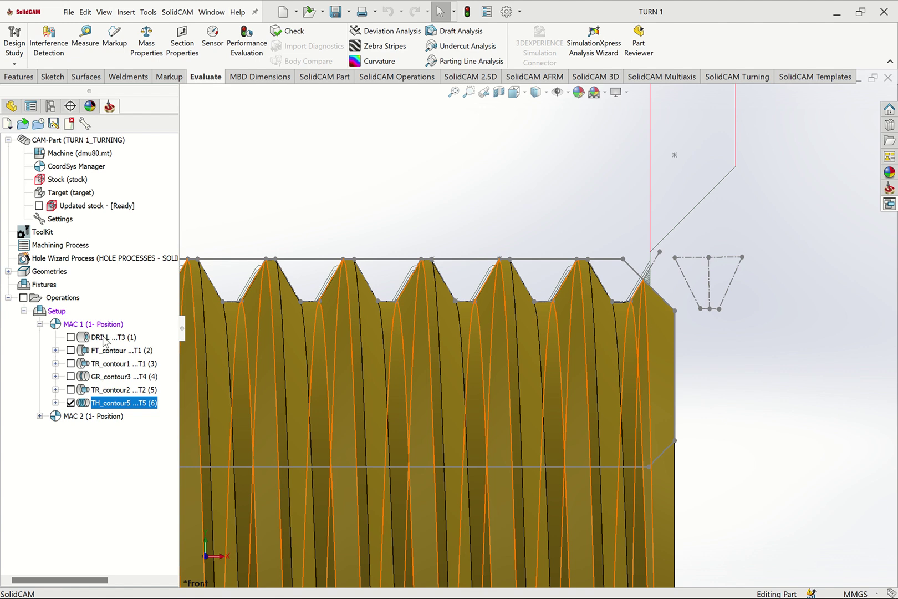
# Show the tool paths of the DRILL, FT_contour, TR_contour1, GR_contour3 and TR_contour2 operations under MAC 1.
pyautogui.click(70, 337)
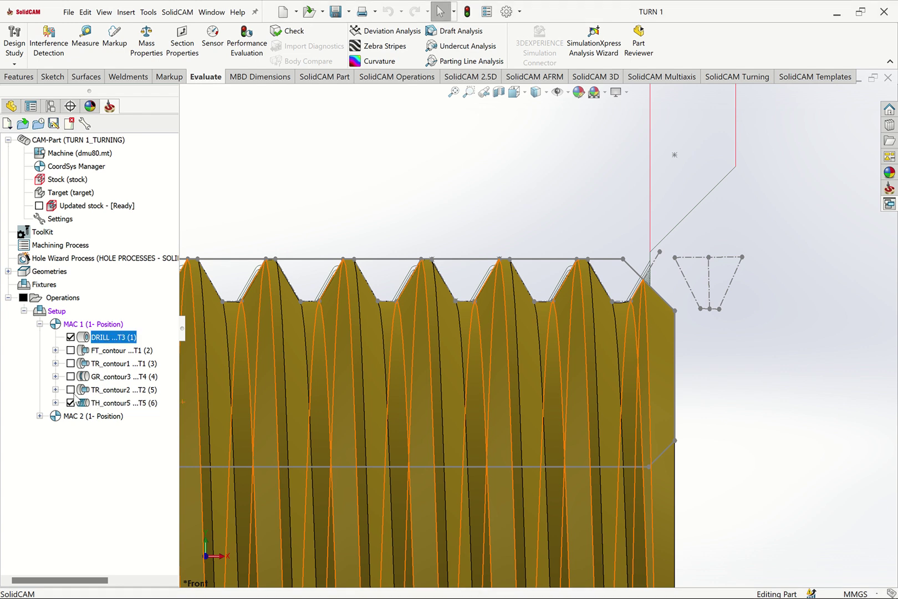
pyautogui.click(71, 390)
pyautogui.click(70, 376)
pyautogui.click(71, 364)
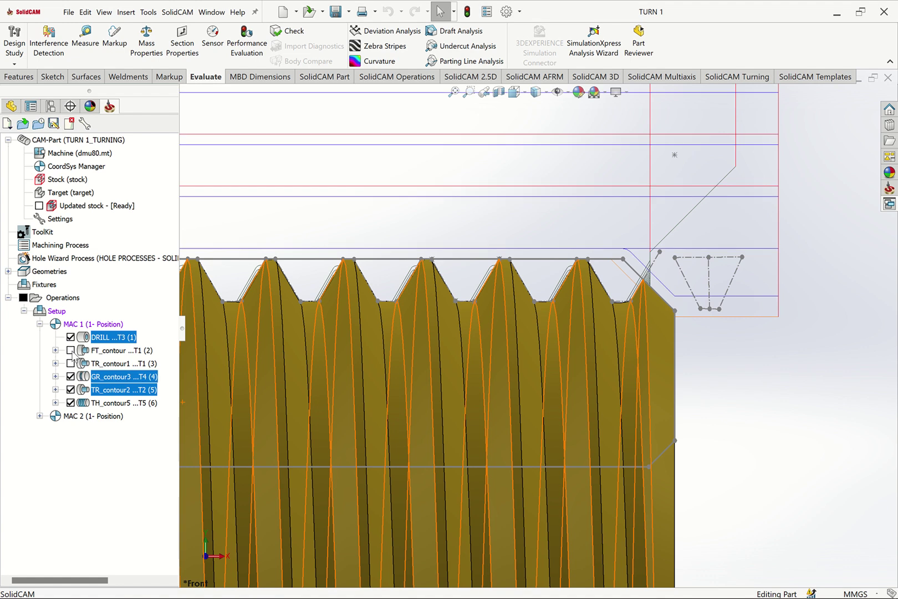
pyautogui.click(71, 350)
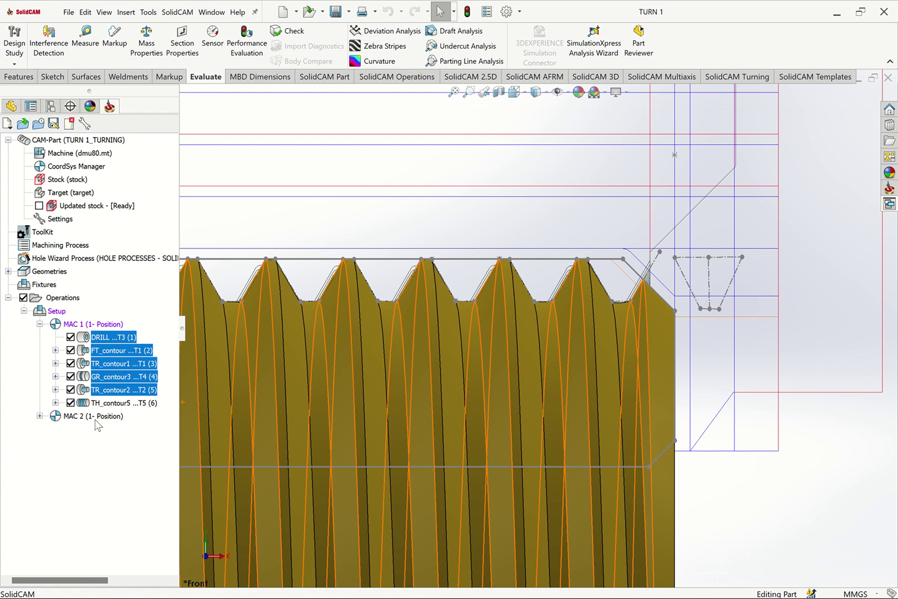
# Load the selected MAC 1 operations in the SolidCAM Simulator to check the stock in the clamping fixture, then close it.
pyautogui.rightClick(118, 356)
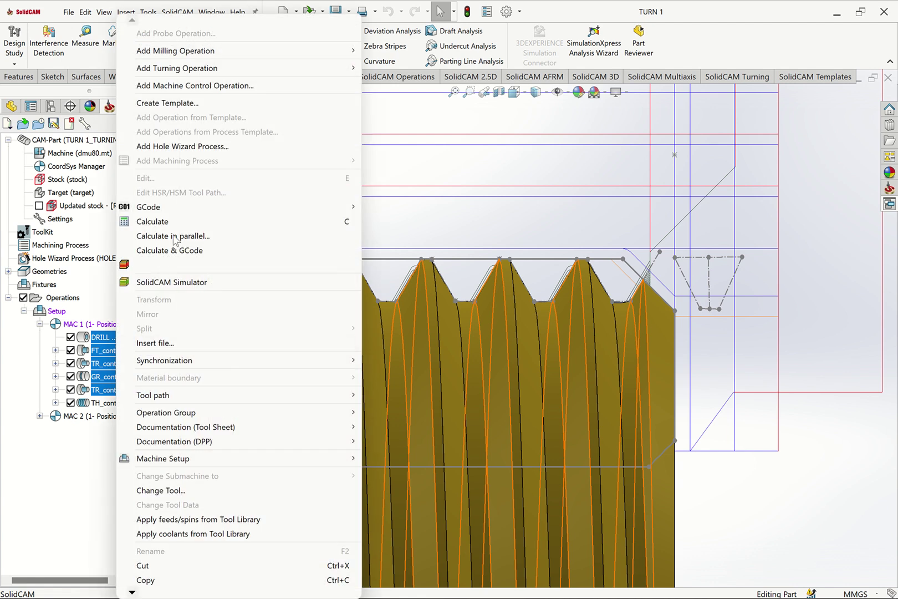
pyautogui.click(171, 284)
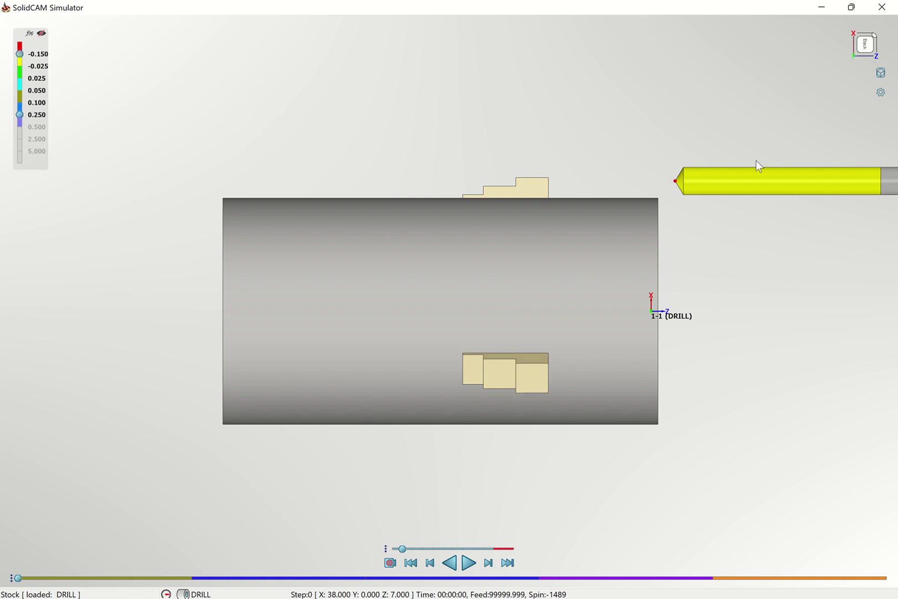
pyautogui.click(881, 8)
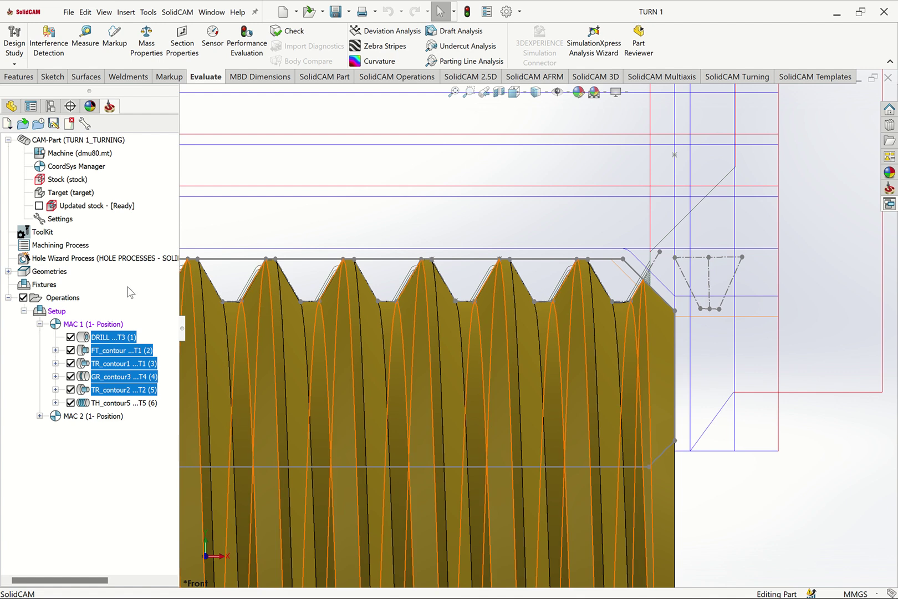
# Edit the machine setup so that Table_Pos1 uses MAC 1 (1- Position) as home with a part Z position of 120.
pyautogui.rightClick(55, 312)
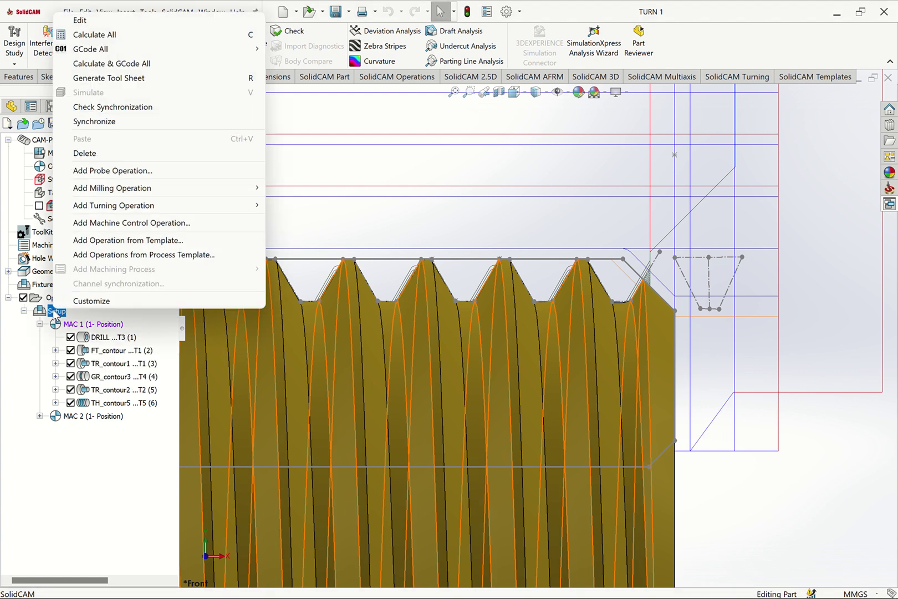
pyautogui.click(96, 24)
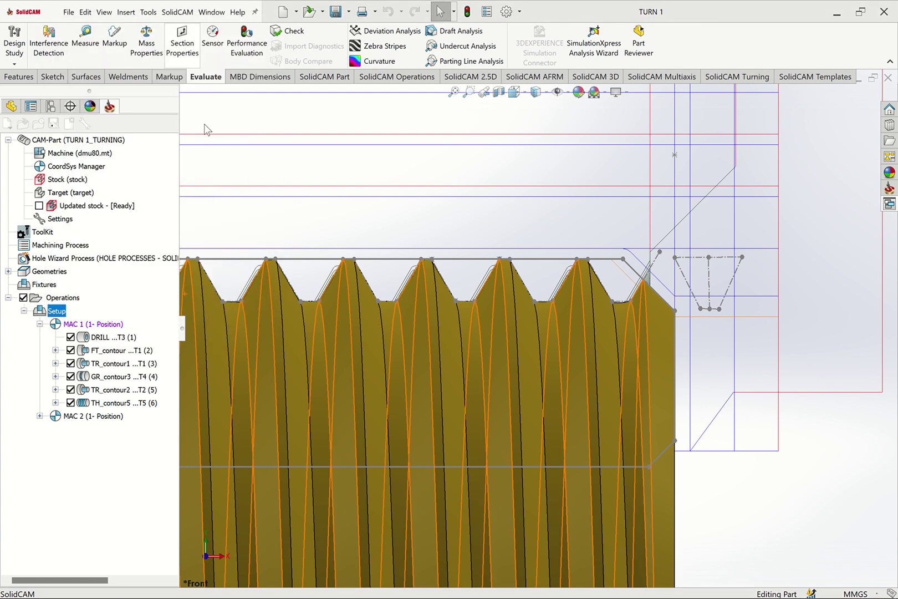
pyautogui.click(105, 232)
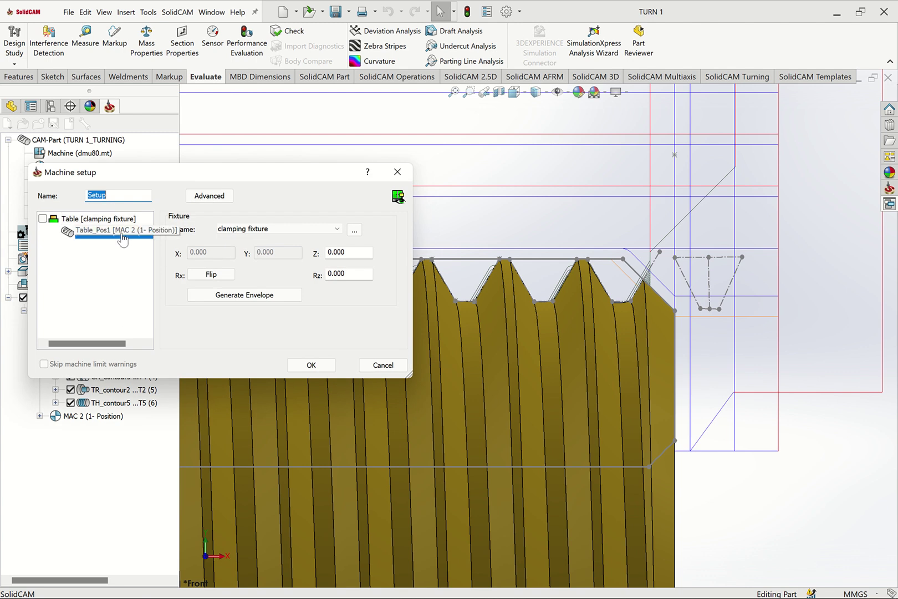
pyautogui.click(42, 219)
pyautogui.click(89, 231)
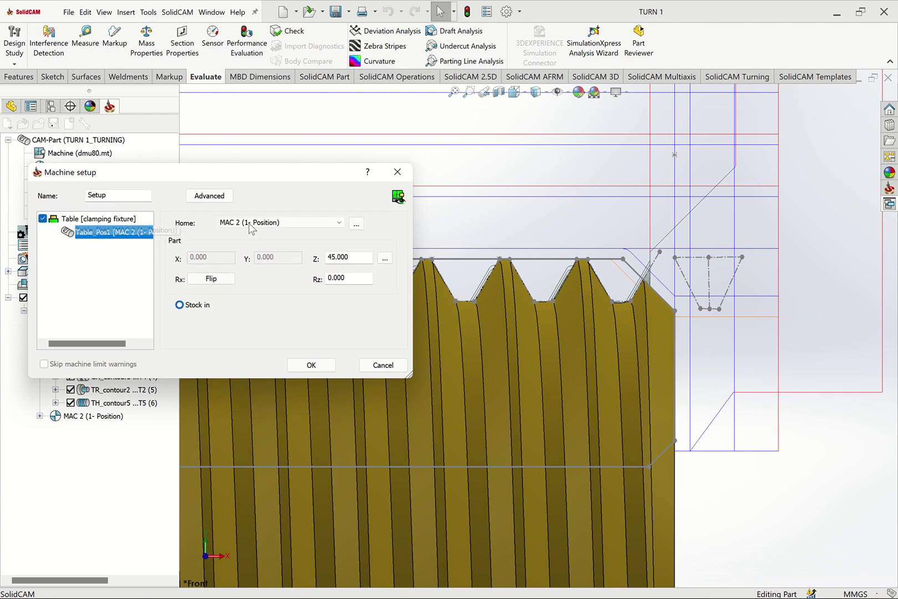
pyautogui.click(253, 222)
pyautogui.click(262, 233)
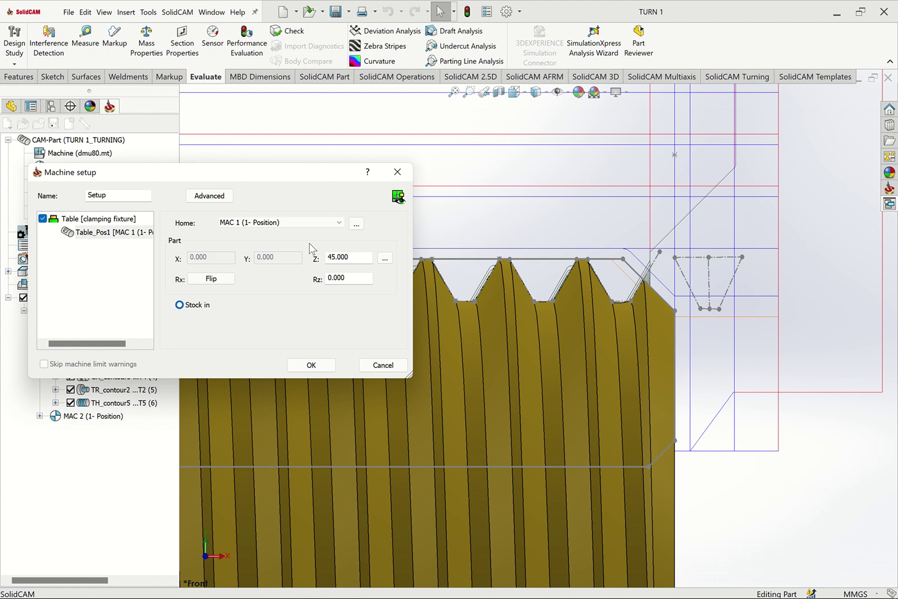
pyautogui.doubleClick(358, 255)
pyautogui.write('120')
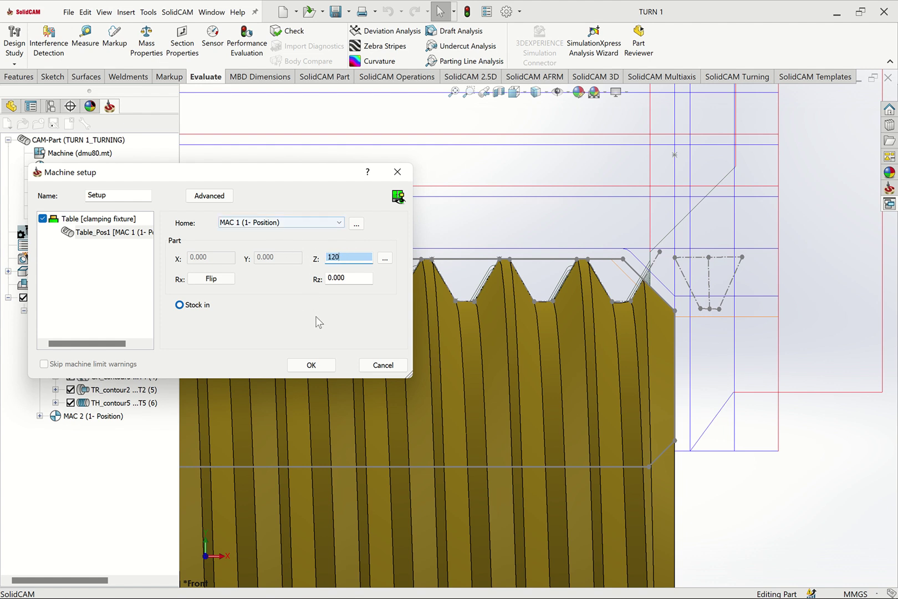
pyautogui.click(310, 365)
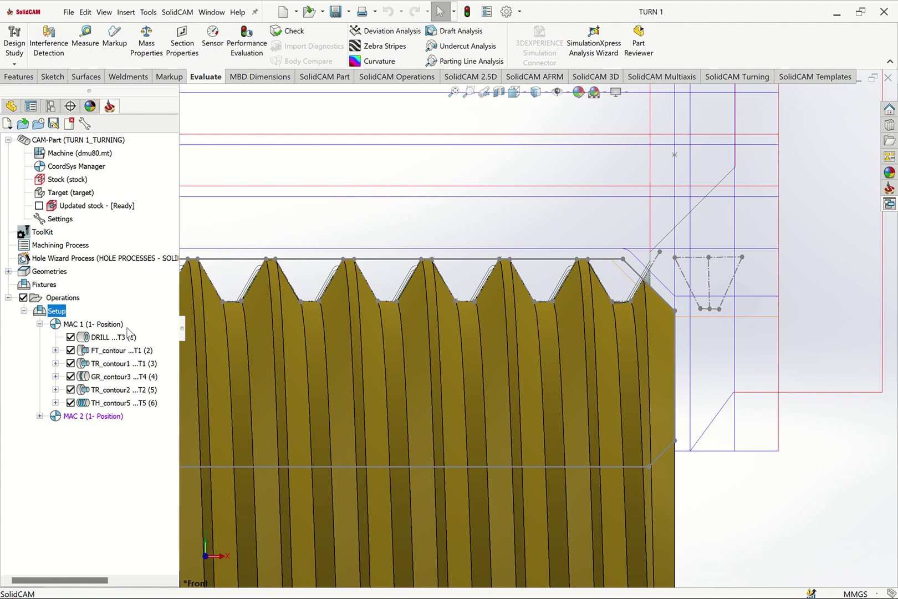
# Load all MAC 1 operations, from DRILL to TH_contour5, in the SolidCAM Simulator.
pyautogui.click(112, 337)
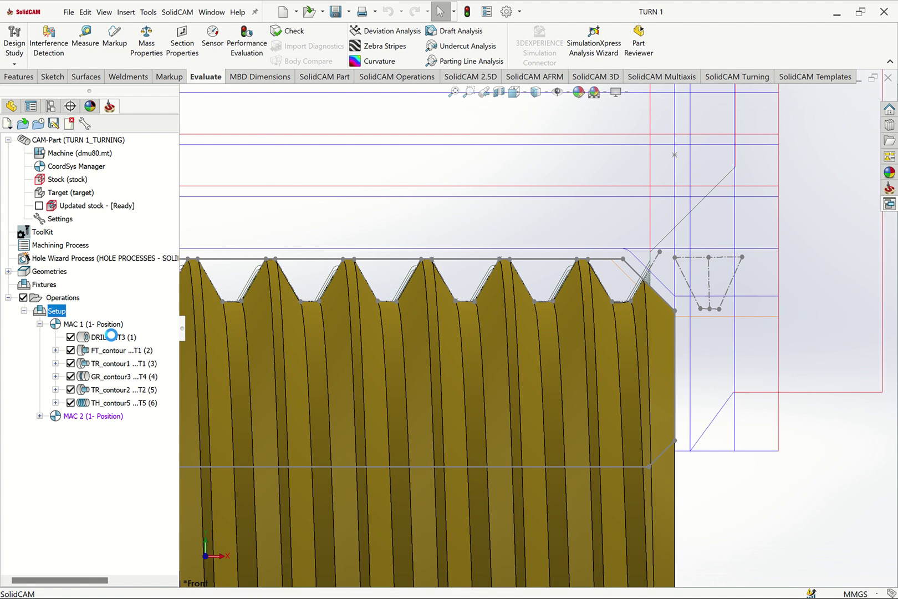
pyautogui.keyDown('shift'); pyautogui.click(113, 397); pyautogui.keyUp('shift')
pyautogui.rightClick(113, 397)
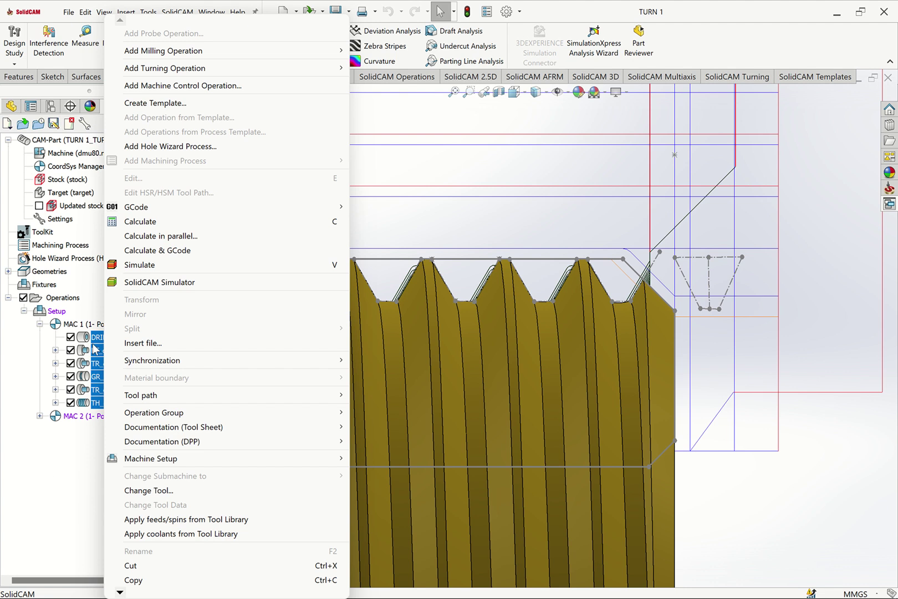
pyautogui.click(160, 283)
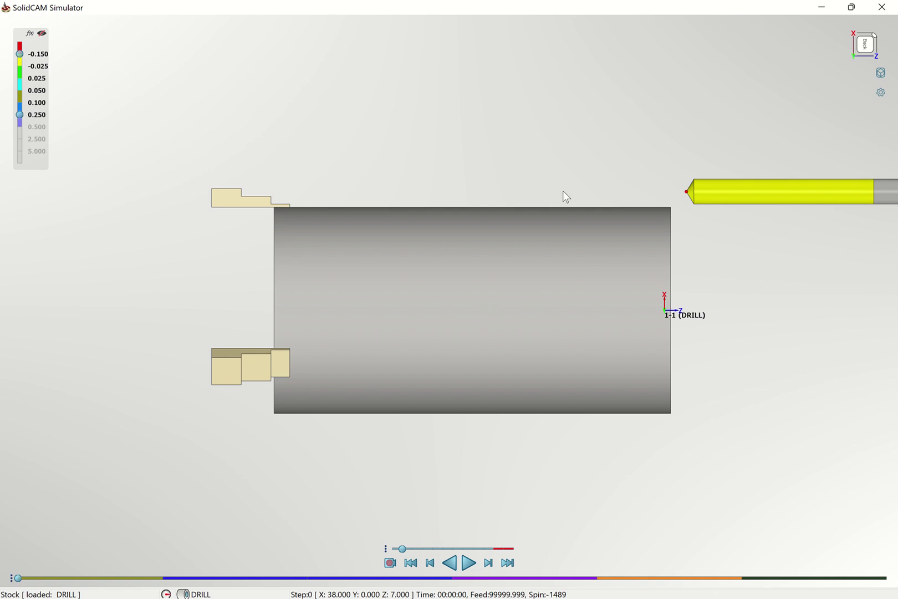
# Examine the stock, clamping jaws and drill from several angles around the Z axis.
pyautogui.press('Down')
pyautogui.press('Down')
pyautogui.press('Down')
pyautogui.press('Down')
pyautogui.press('Down')
pyautogui.press('Down')
pyautogui.press('Down')
pyautogui.press('Down')
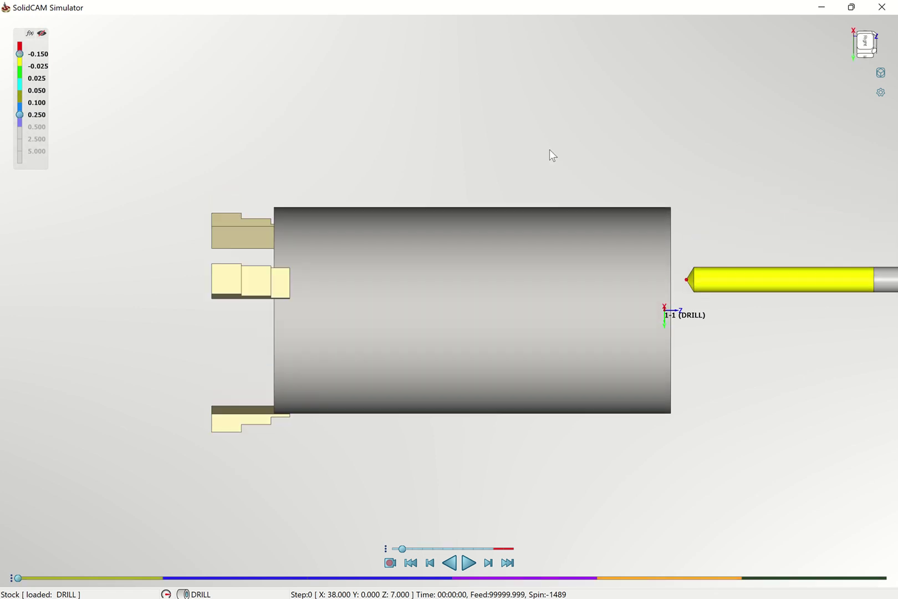
pyautogui.press('Down')
pyautogui.press('Down')
pyautogui.press('Down')
pyautogui.press('Down')
pyautogui.press('Down')
pyautogui.press('Down')
pyautogui.press('Down')
pyautogui.press('Down')
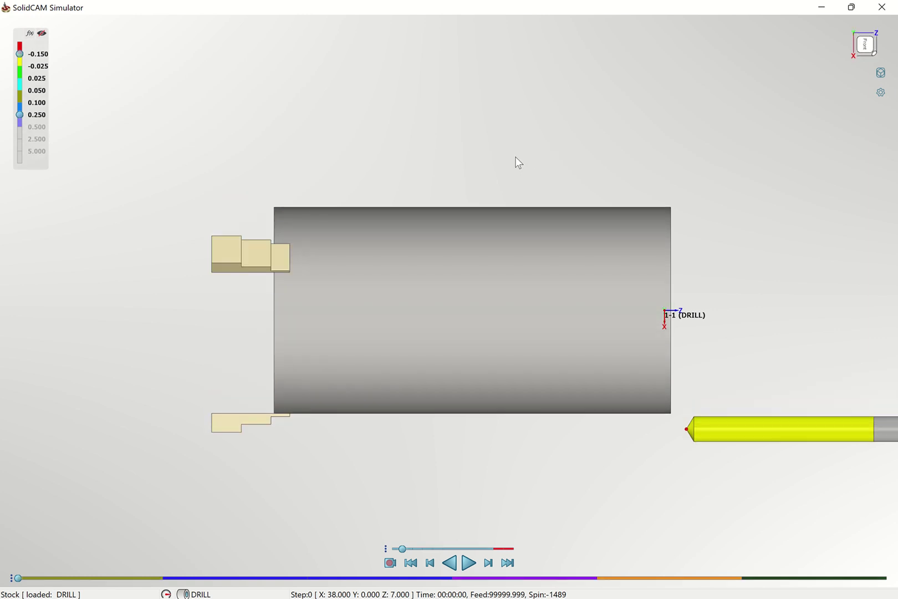
pyautogui.press('Left')
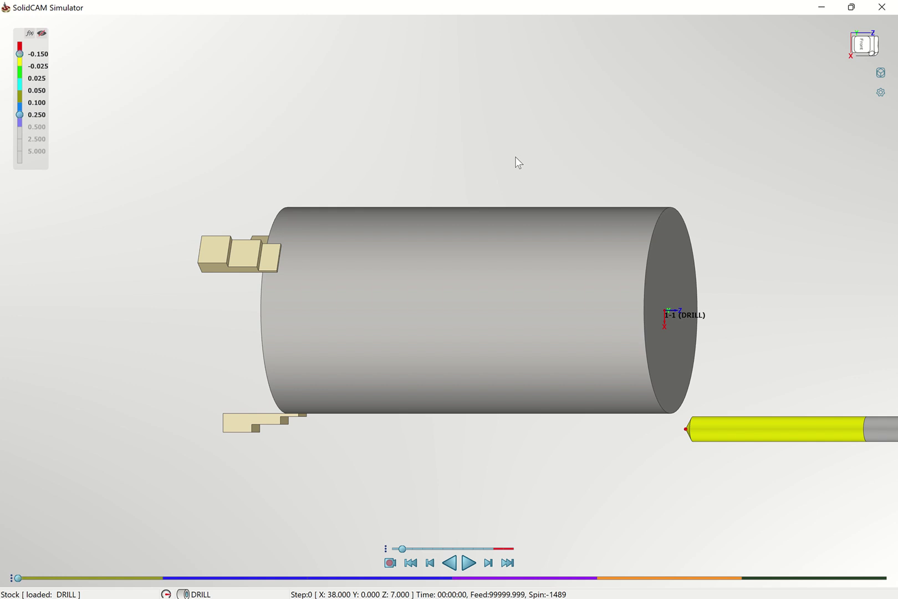
pyautogui.press('Down')
pyautogui.press('Down')
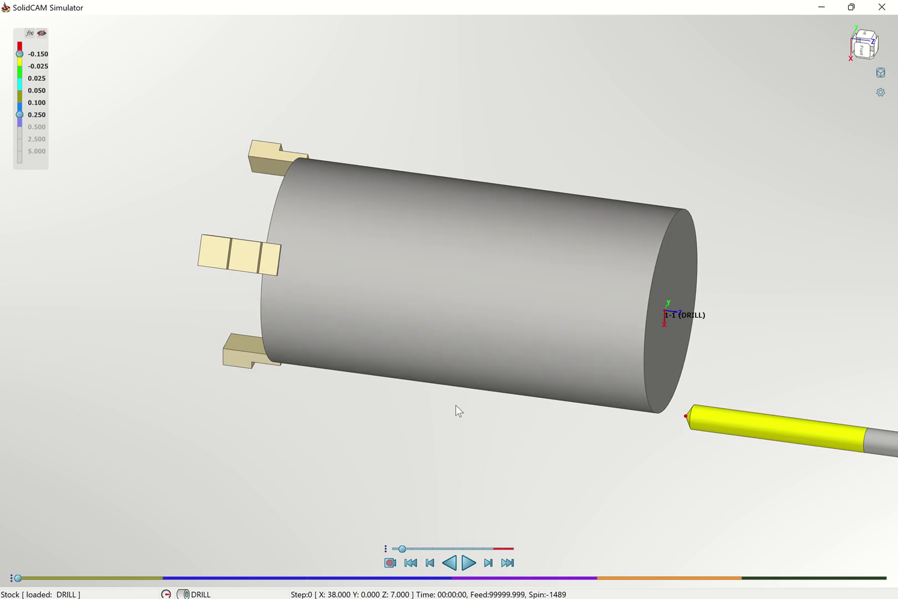
# Play the MAC 1 simulation at low speed and examine the TH_contour5 thread cutting up close.
pyautogui.click(412, 549)
pyautogui.moveTo(410, 549); pyautogui.dragTo(402, 548)
pyautogui.click(468, 563)
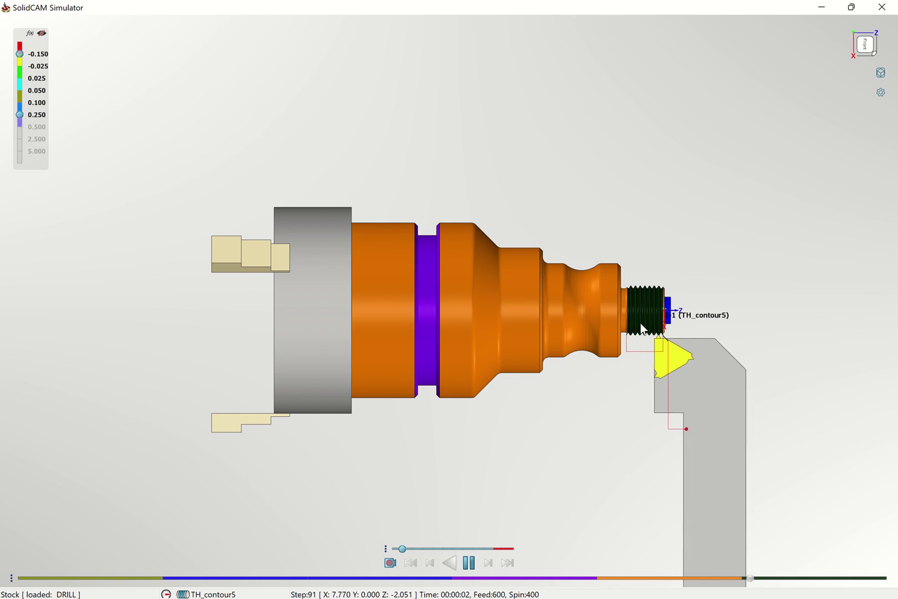
pyautogui.scroll(1, 641, 327)
pyautogui.scroll(1, 562, 311)
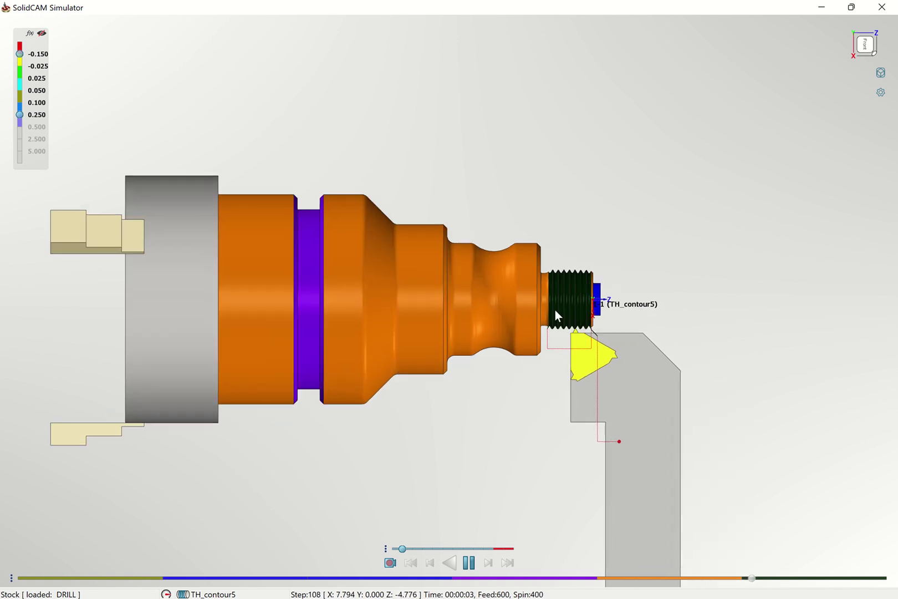
pyautogui.scroll(-2, 552, 309)
pyautogui.scroll(4, 498, 308)
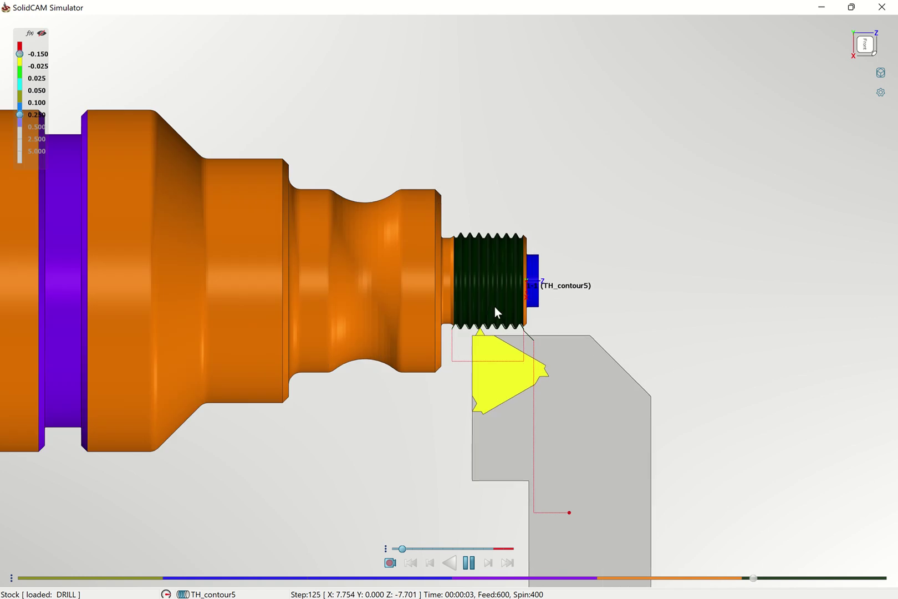
pyautogui.scroll(-1, 486, 304)
pyautogui.scroll(3, 483, 306)
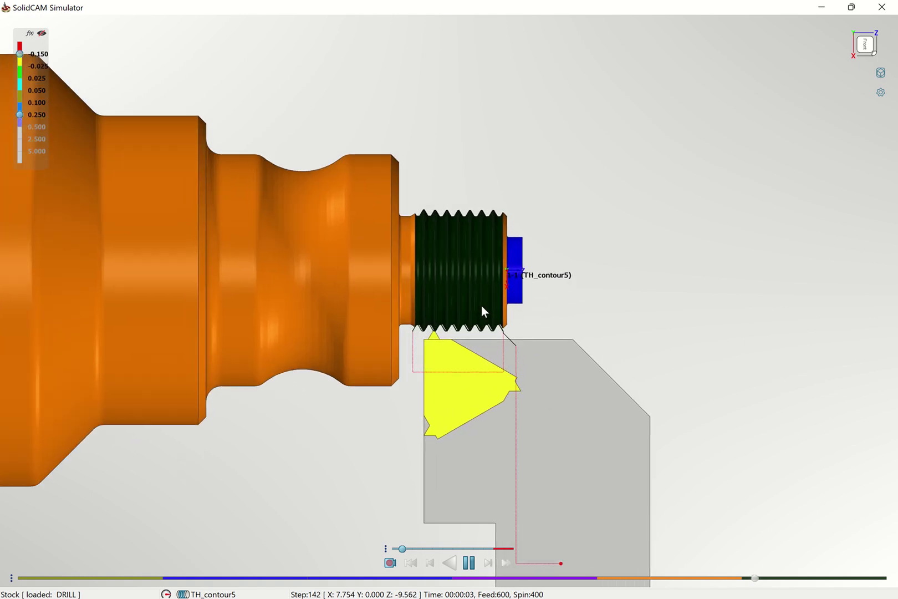
pyautogui.scroll(1, 481, 306)
pyautogui.scroll(1, 480, 306)
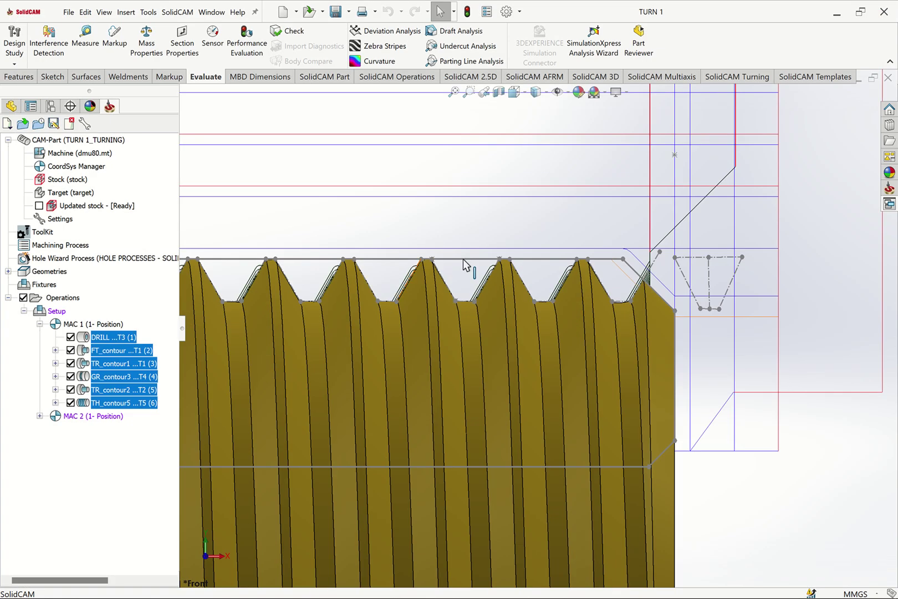
# Examine the toolpath of each MAC 1 operation on the part, one at a time, from DRILL to TH_contour5.
pyautogui.scroll(2, 524, 187)
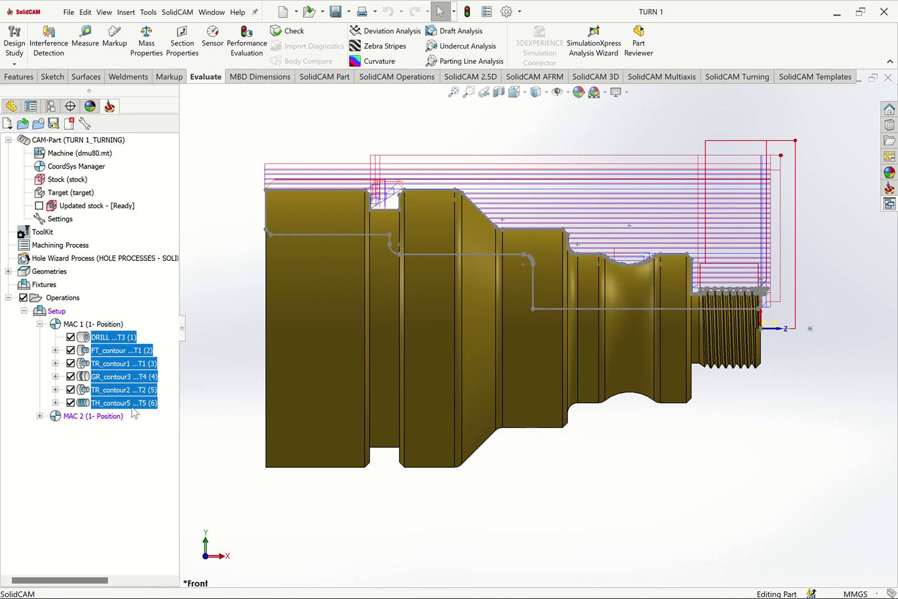
pyautogui.click(111, 394)
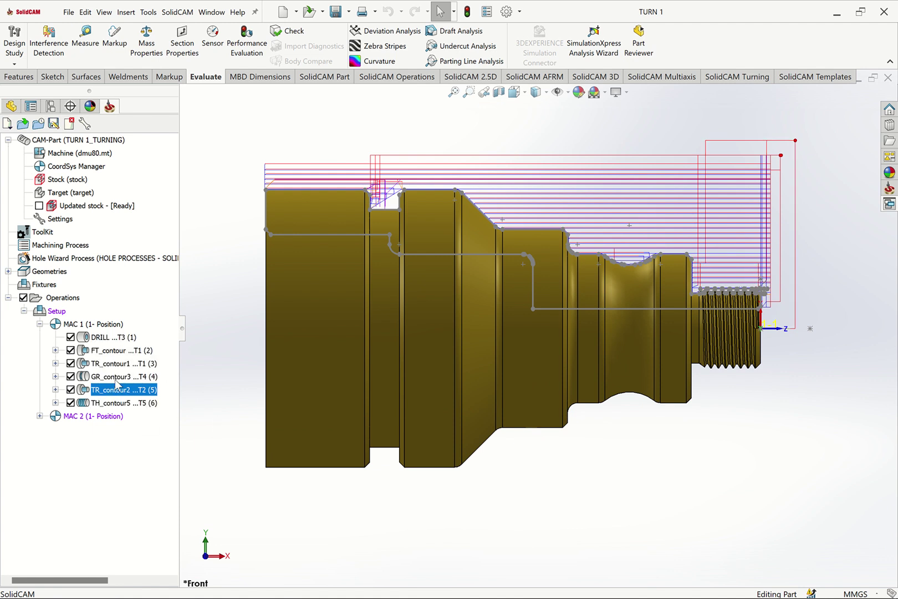
pyautogui.click(117, 378)
pyautogui.click(118, 363)
pyautogui.click(118, 338)
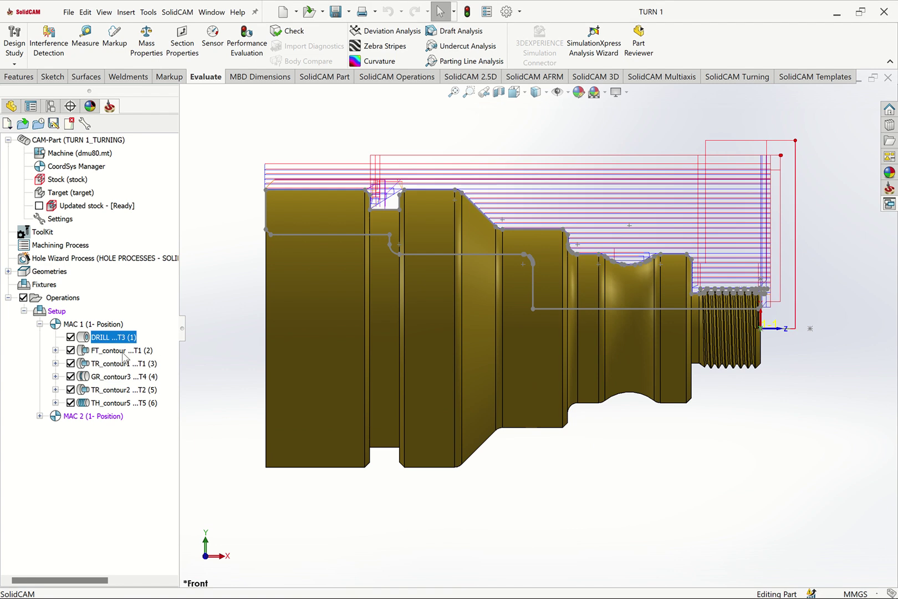
pyautogui.click(118, 351)
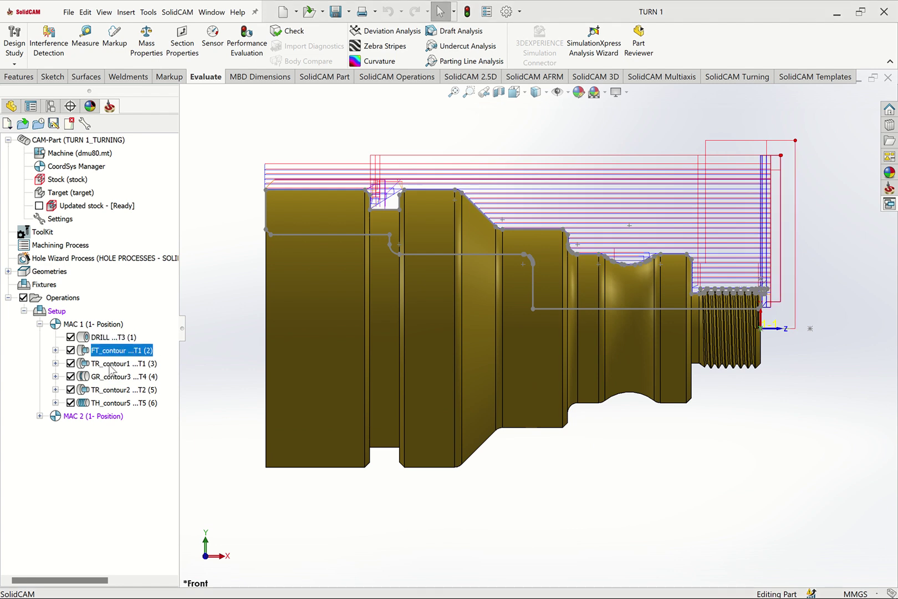
pyautogui.click(114, 365)
pyautogui.click(114, 379)
pyautogui.click(115, 391)
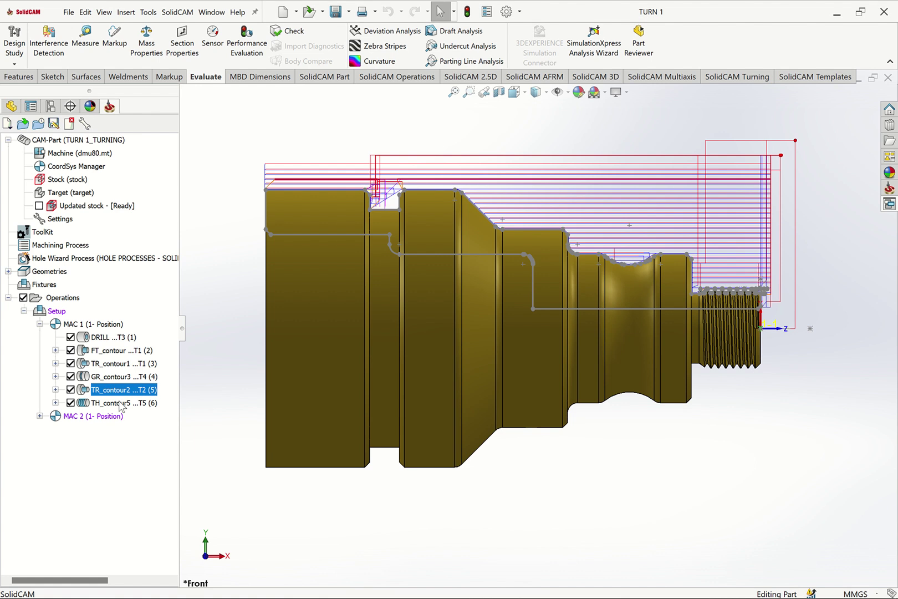
pyautogui.click(127, 402)
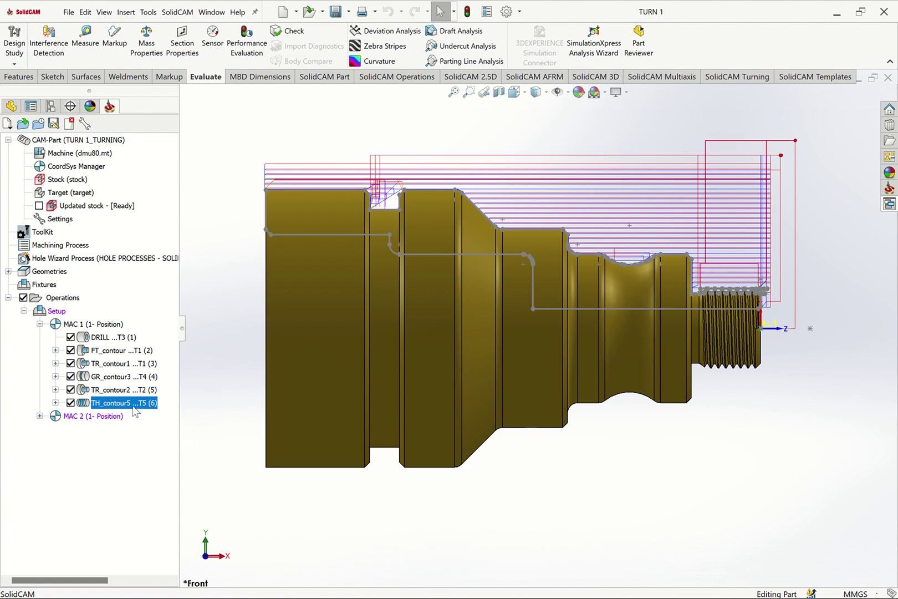